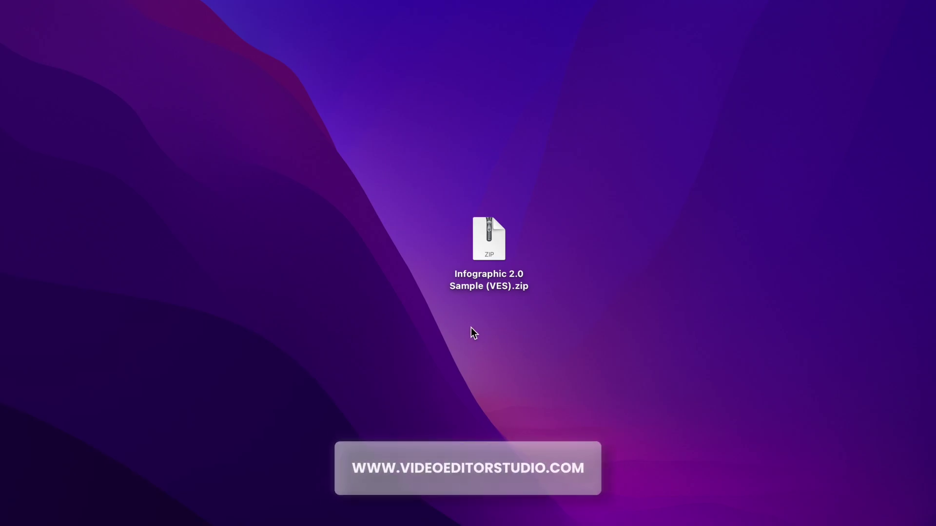
Step: Unzip the Infographic 2.0 Sample (VES) download and open the extracted folder
left_click(491, 241)
double_click(491, 239)
left_click(513, 258)
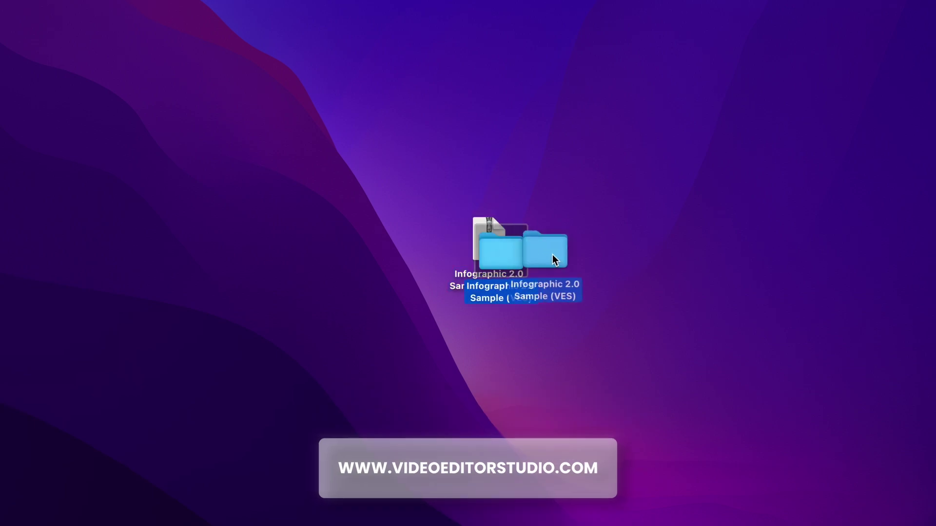
double_click(591, 241)
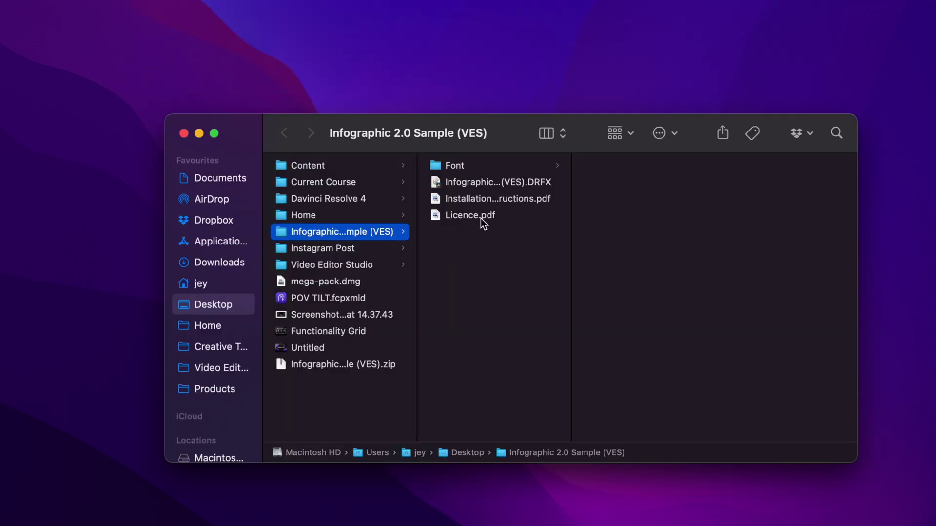
Step: Preview the licence and instruction PDFs and the 18 Poppins font files
left_click(432, 74)
left_click(478, 201)
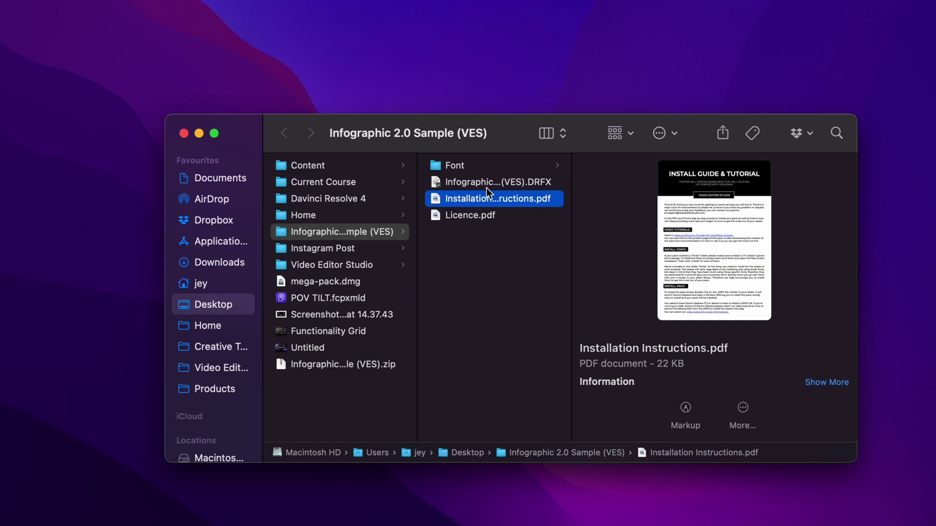
left_click(489, 184)
left_click(493, 167)
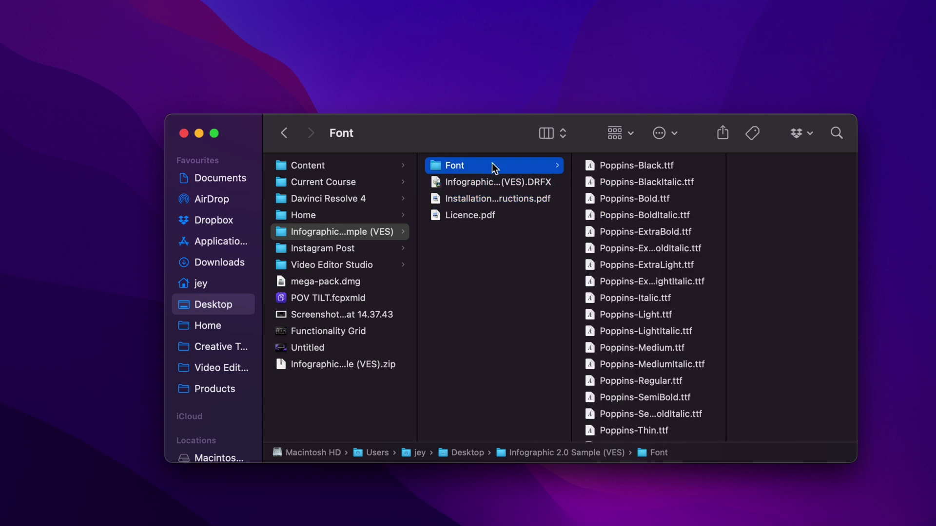
left_click(617, 168)
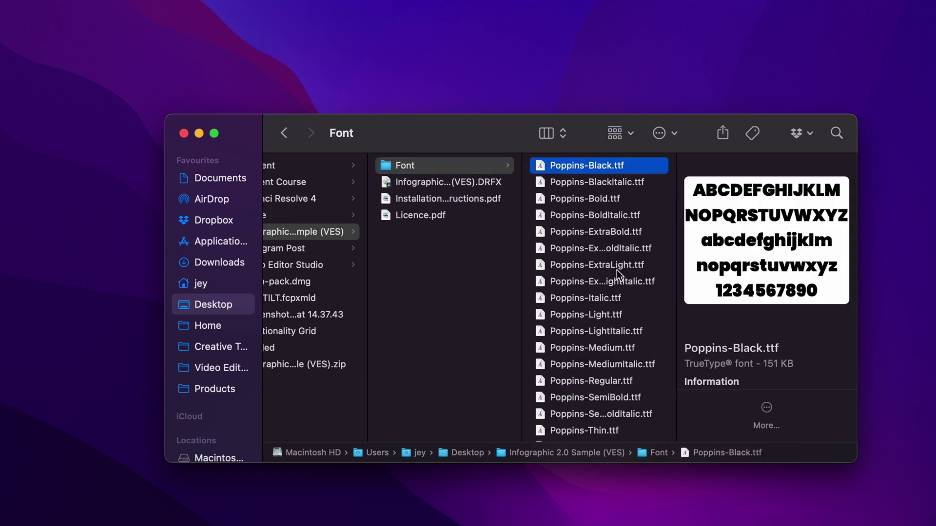
scroll(613, 283, "down", 1)
left_click(591, 428, "shift")
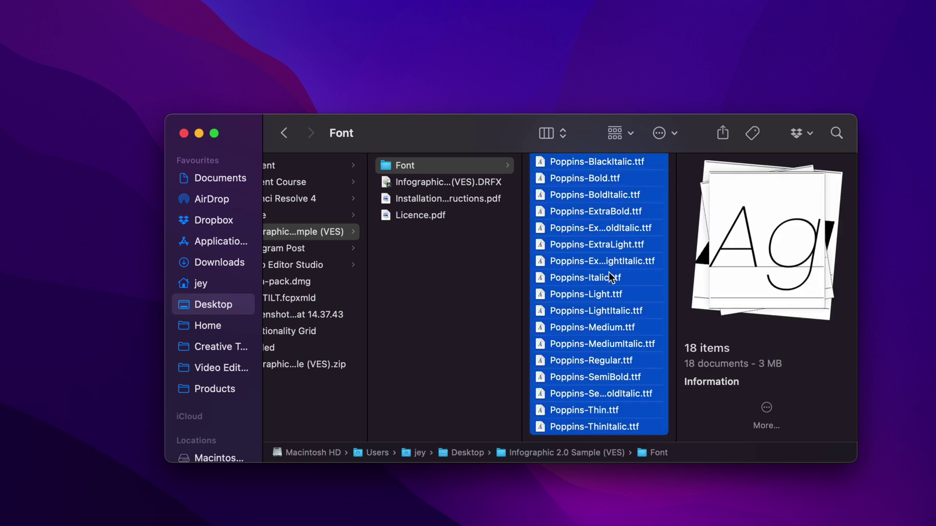
Step: Install the Infographic 2.0 Sample (VES).DRFX bundle, overwriting the existing one
left_click(461, 181)
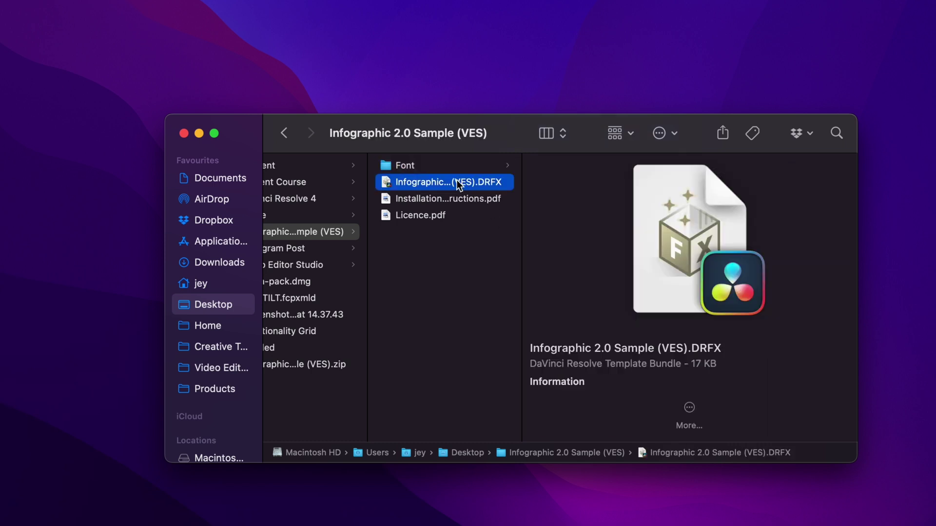
double_click(455, 180)
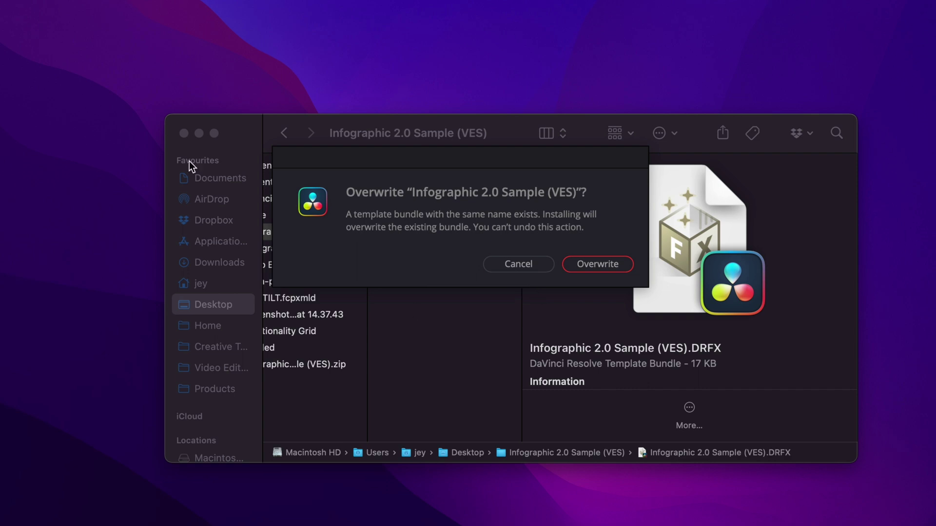
left_click(598, 265)
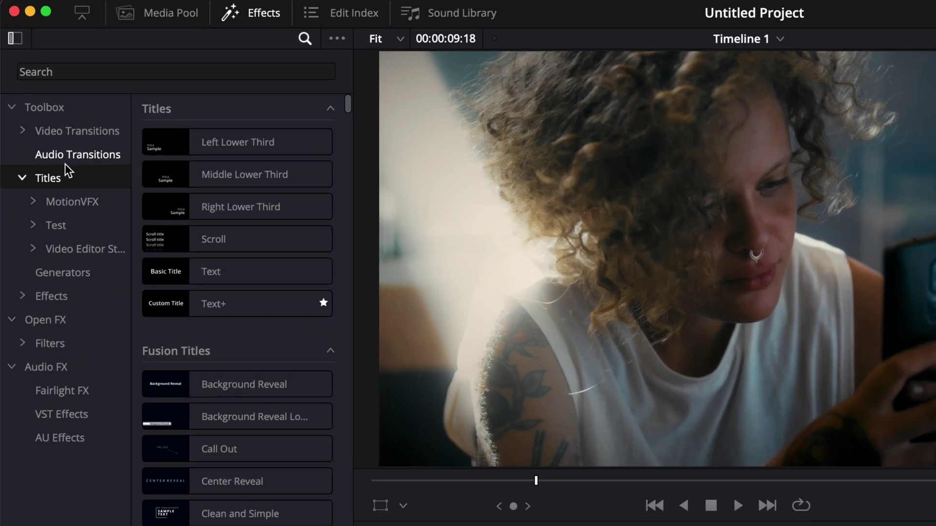
Step: Show Video Editor Studio titles, search 'sampl', and preview Infographic 2.0 Sample
left_click(73, 253)
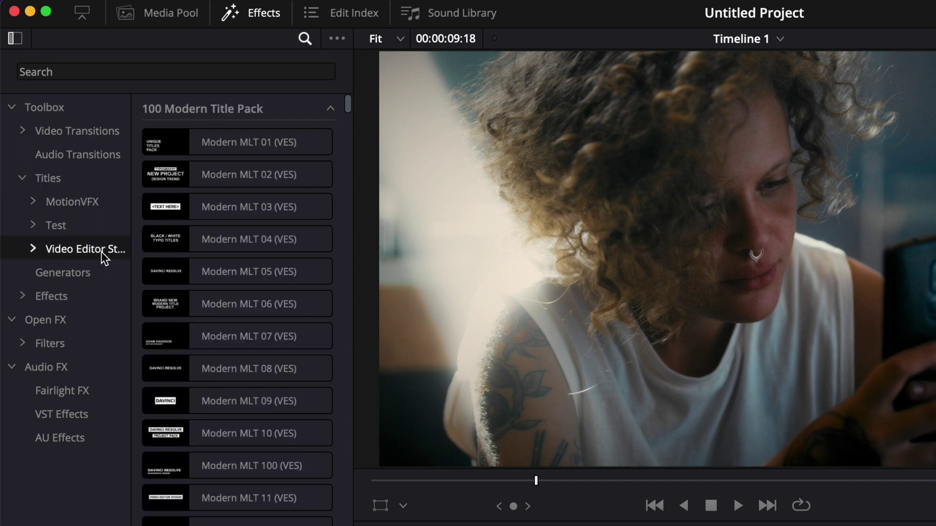
left_click(121, 73)
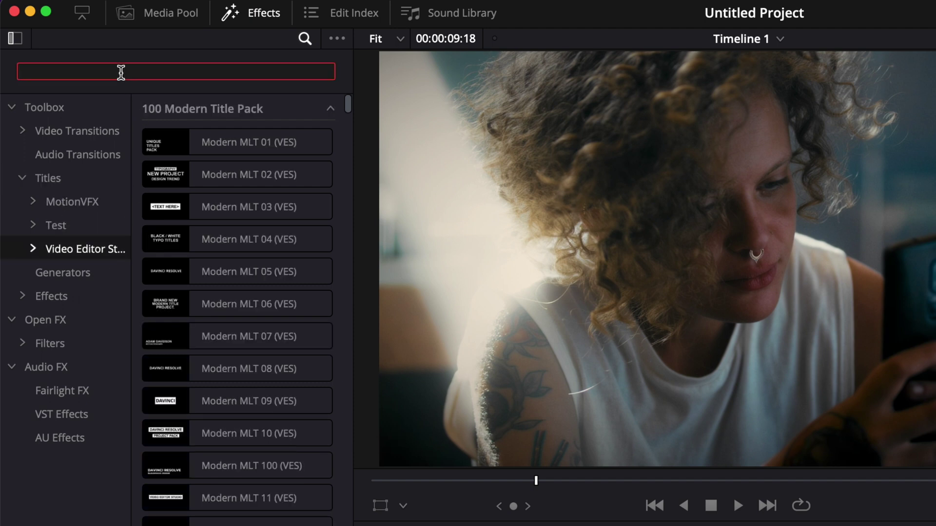
type("sampl")
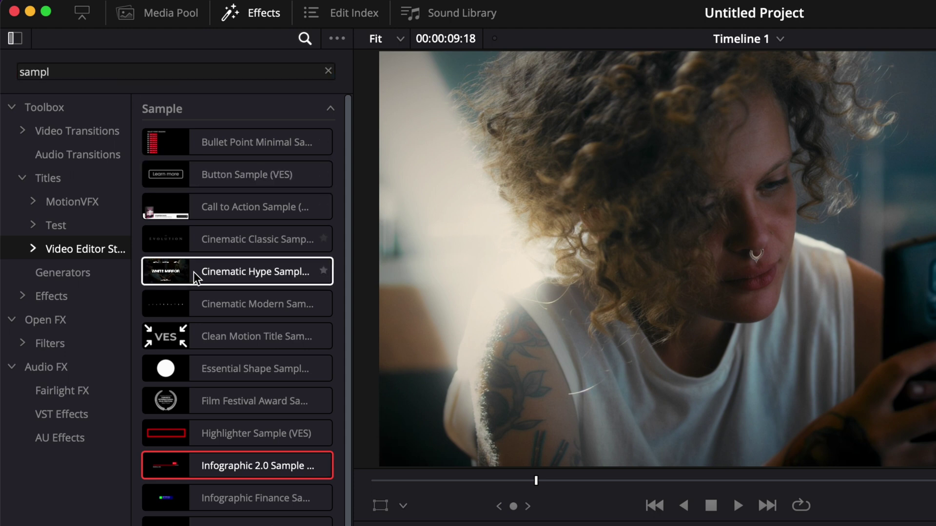
scroll(257, 523, "down", 1)
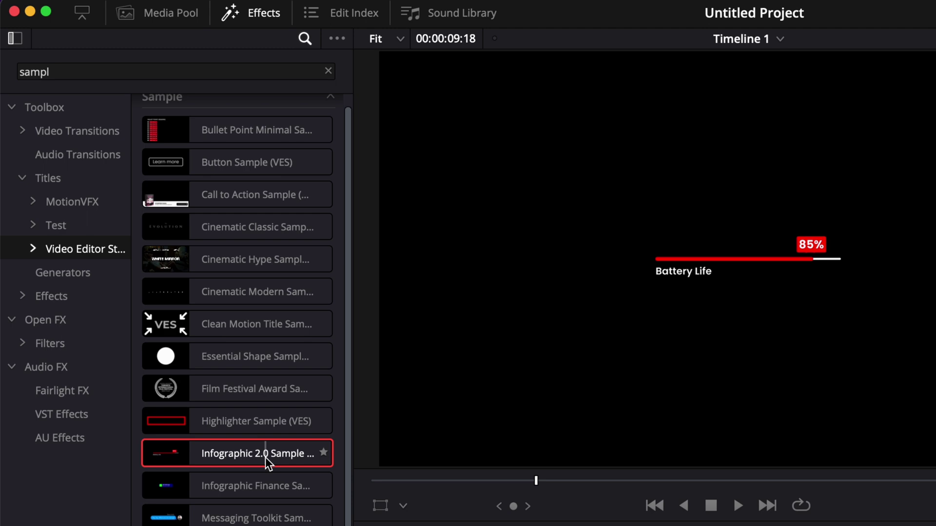
Step: Place Infographic 2.0 Sample on Video 2 above the footage, trim its end, and scrub it
left_click_drag(267, 462, 347, 416)
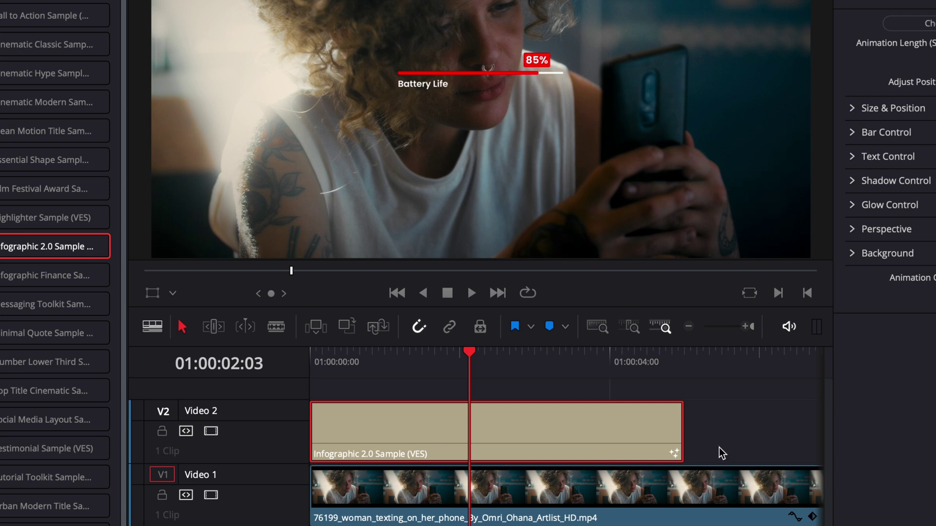
left_click_drag(682, 435, 598, 436)
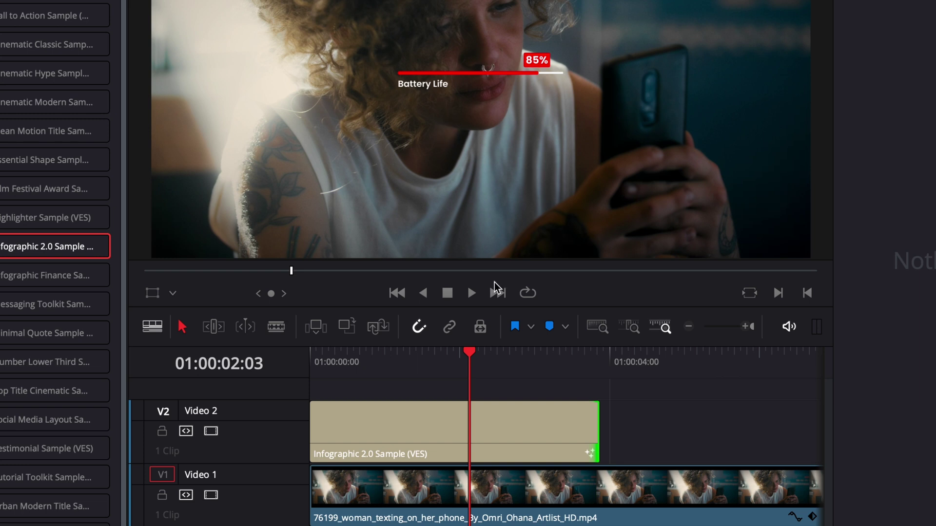
mouse_move(523, 357)
left_mouse_down()
mouse_move(505, 356)
mouse_move(525, 356)
left_mouse_up()
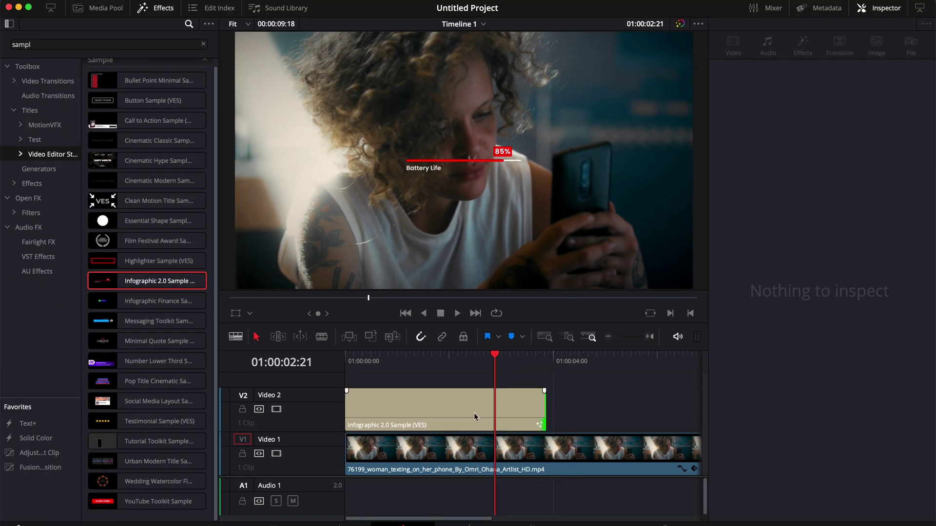
left_click(473, 415)
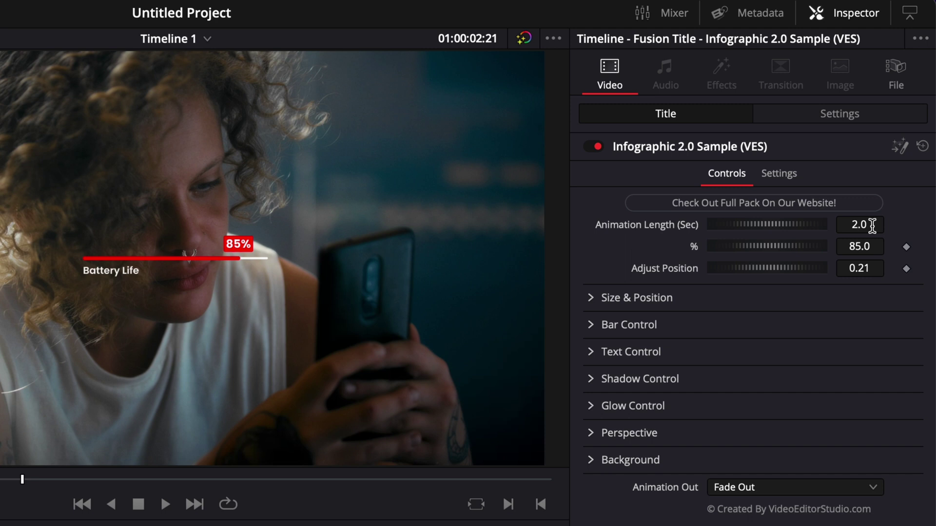
key("Home")
key("space")
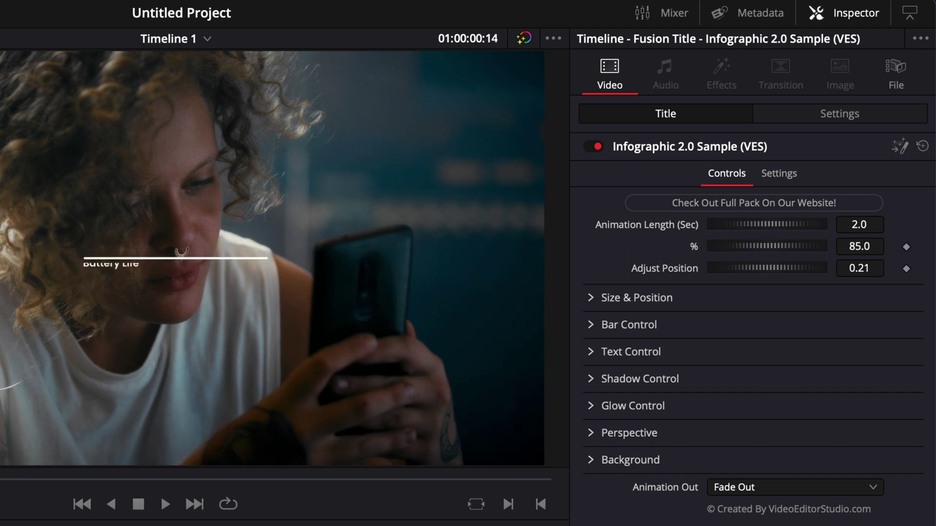
key("Home")
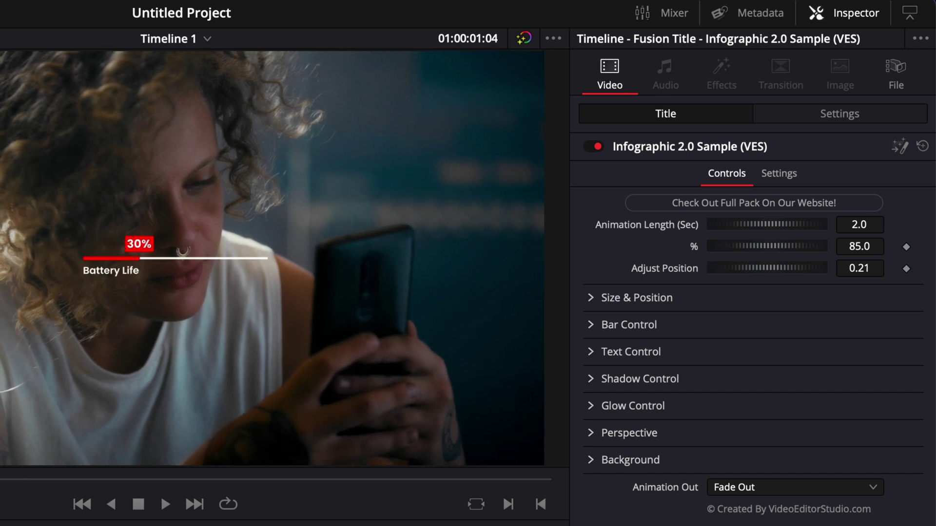
left_click(874, 223)
type("4")
key("Tab")
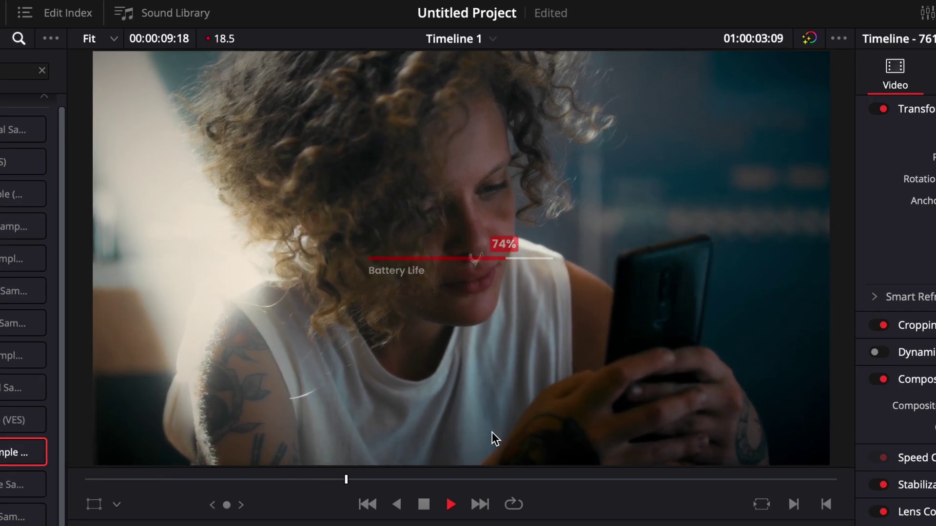
key("space")
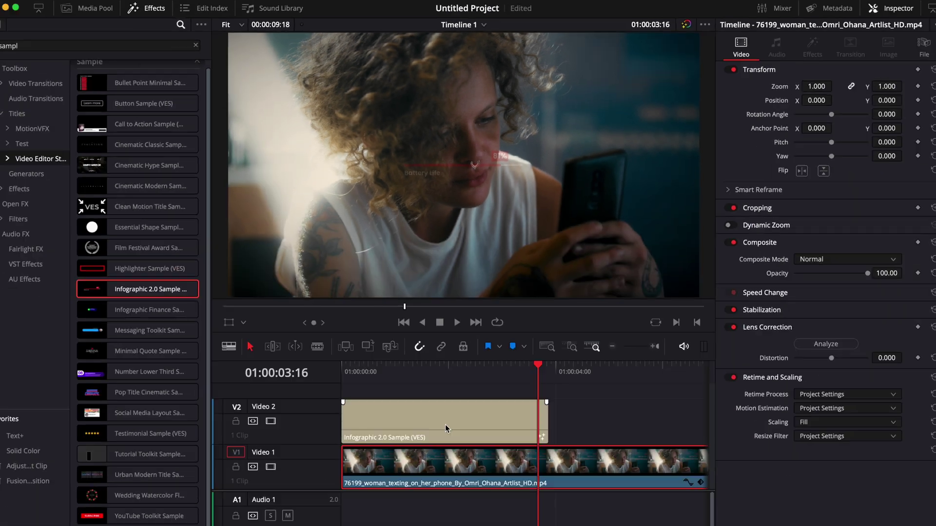
left_click(446, 423)
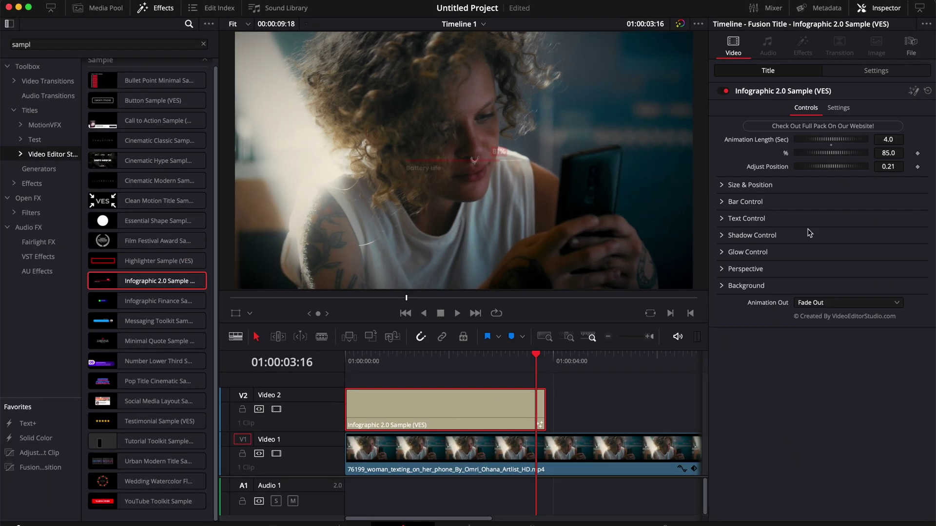
double_click(646, 227)
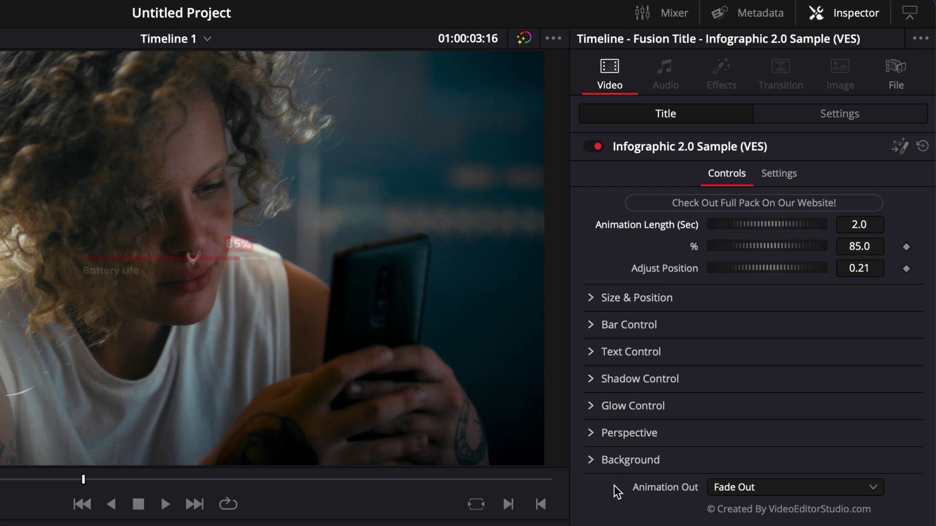
key("Home")
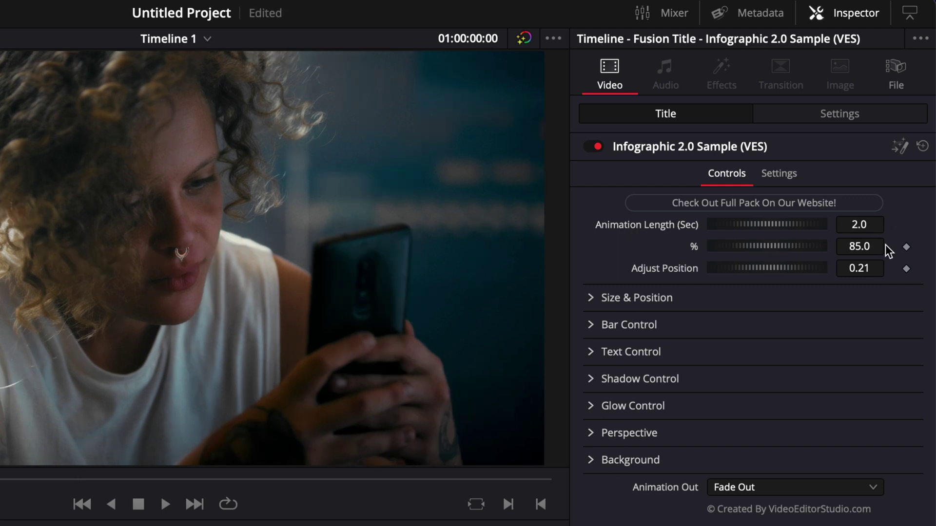
key("space")
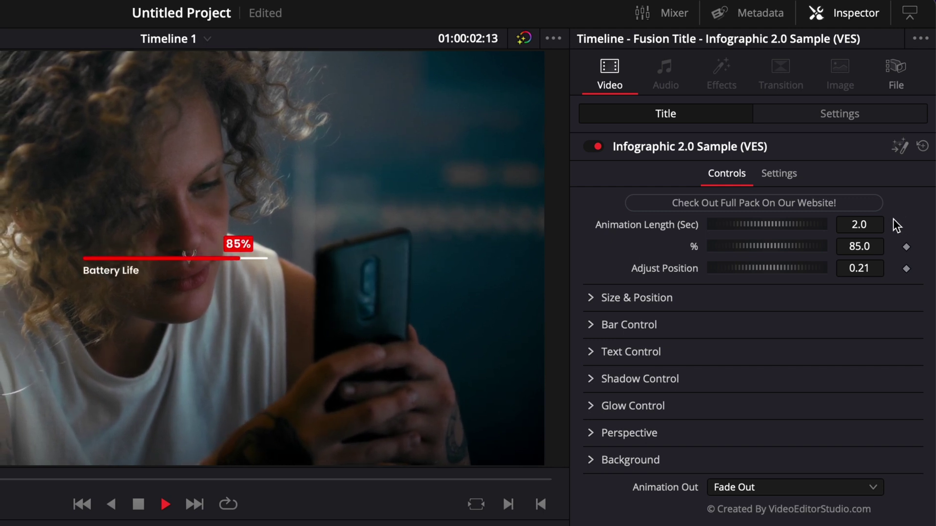
Step: Change the Battery Life bar value from 85 to 75%
key("space")
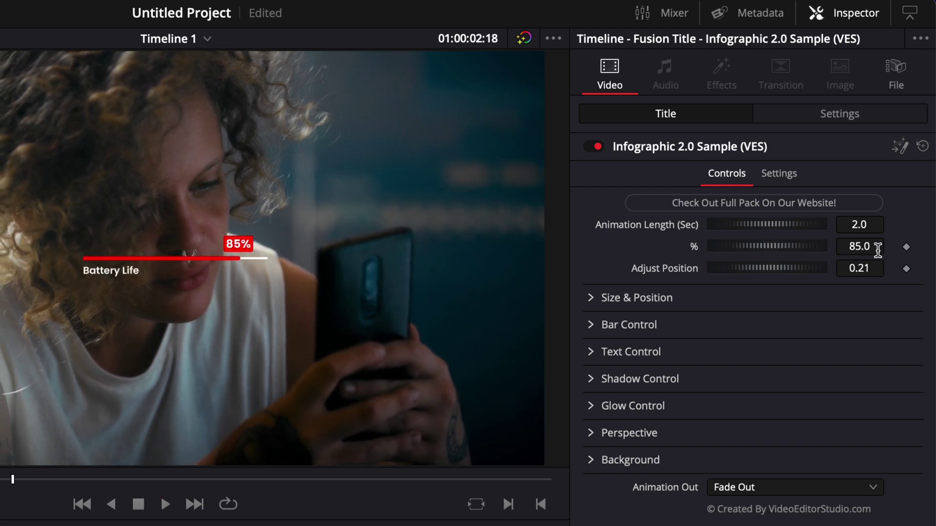
left_click(867, 249)
key("BackSpace")
type("75")
key("Tab")
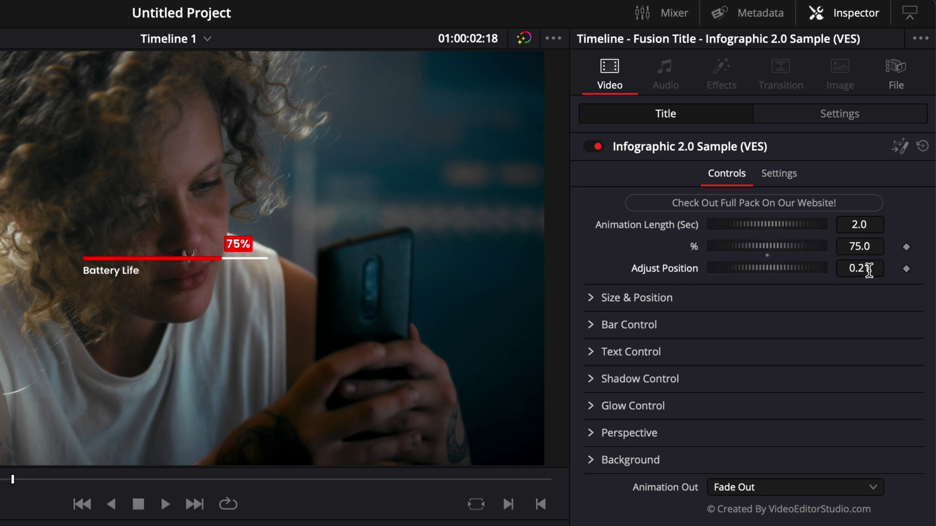
Step: Set the label's Adjust Position to 0.186, then slide it to 0.227
type("0.186")
key("Return")
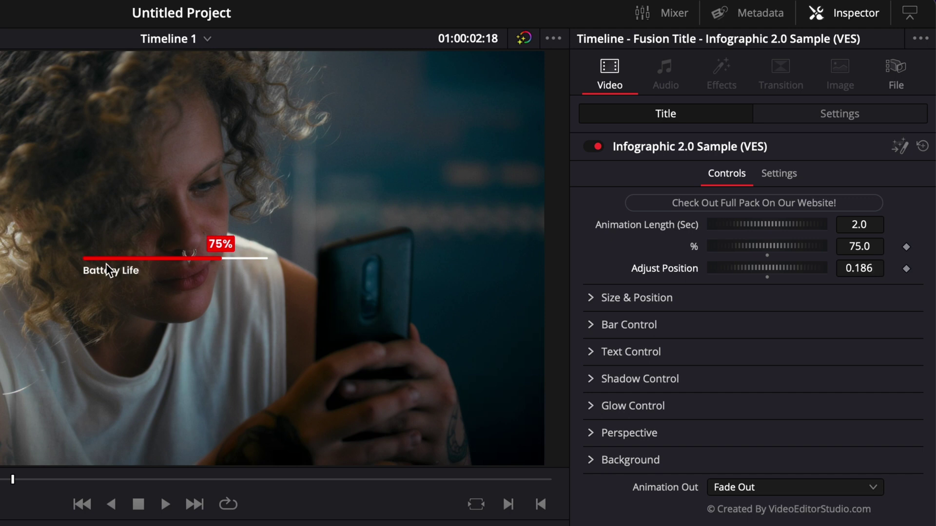
left_click_drag(861, 268, 869, 267)
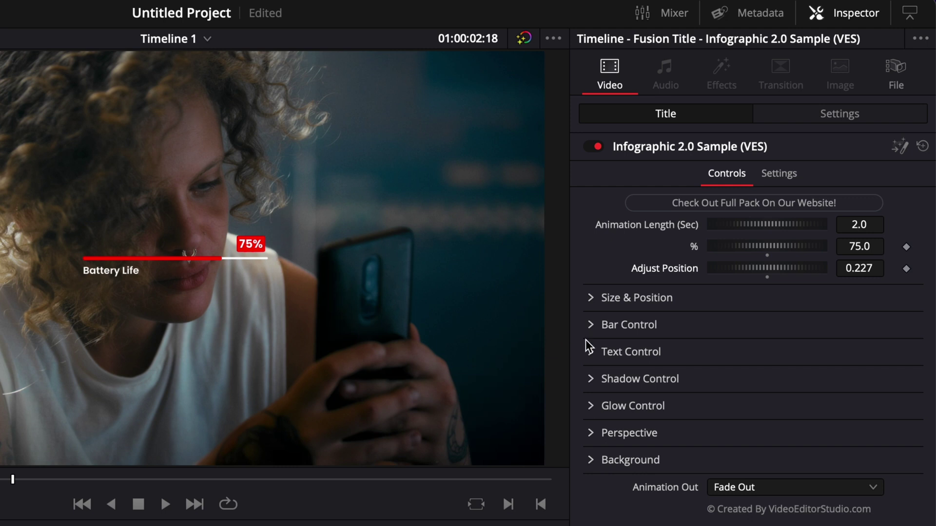
Step: Set Center X to 0.216, drag the graphic toward the lower left, and enlarge its Size
left_click(588, 297)
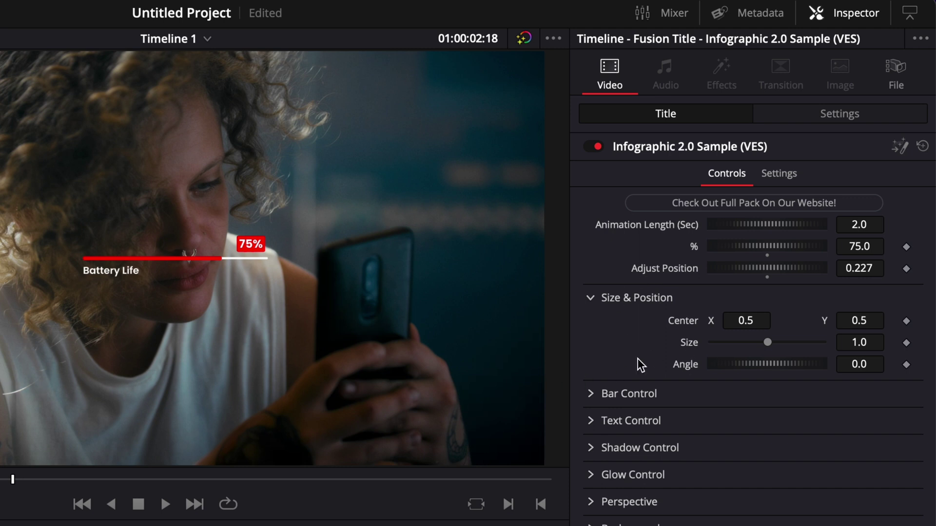
left_click_drag(759, 319, 631, 320)
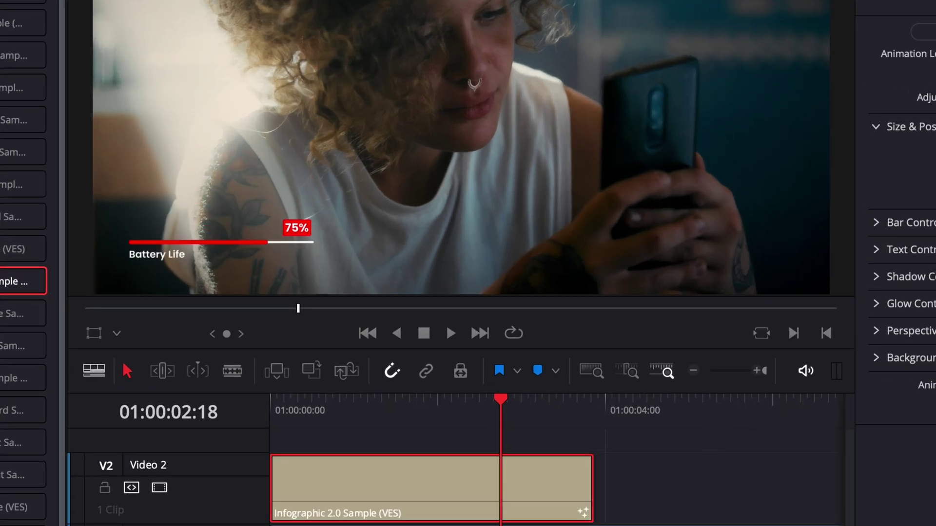
left_click(116, 333)
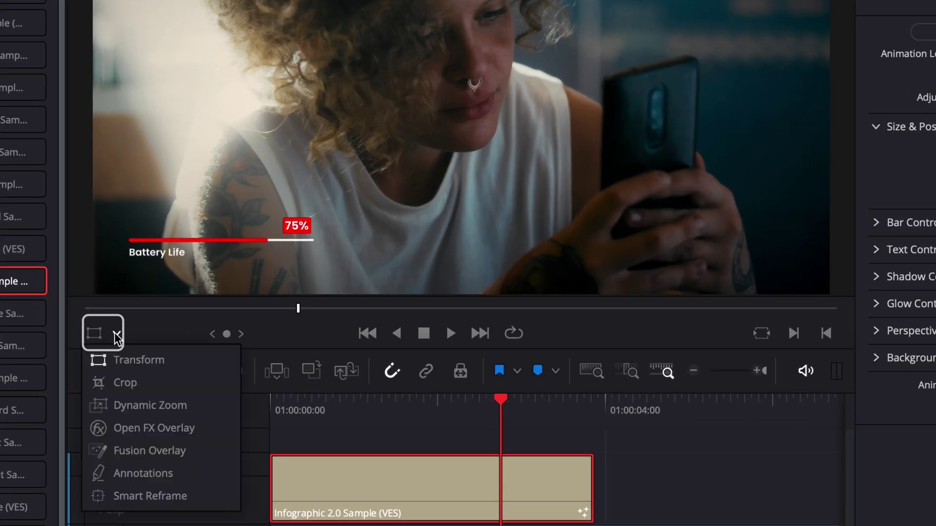
left_click(128, 452)
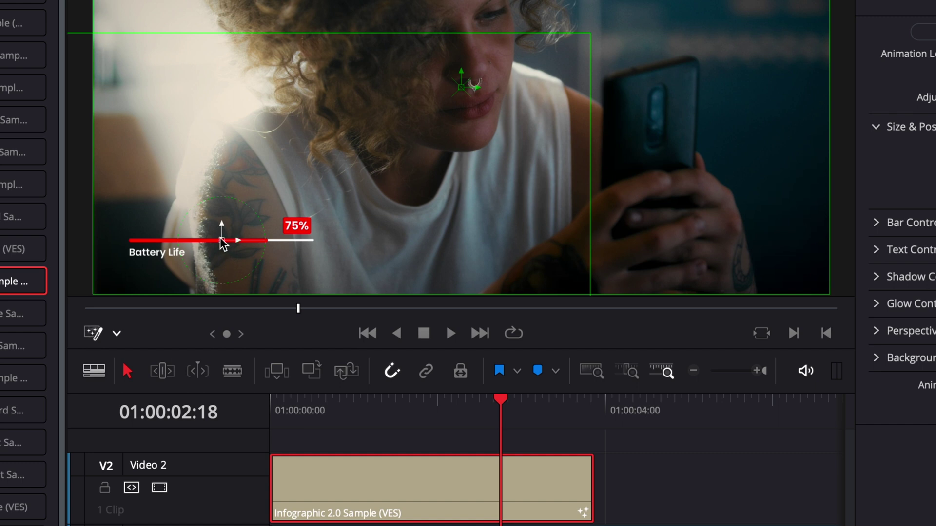
mouse_move(222, 241)
left_mouse_down()
mouse_move(232, 145)
mouse_move(226, 275)
mouse_move(229, 200)
mouse_move(233, 238)
left_mouse_up()
left_click(117, 334)
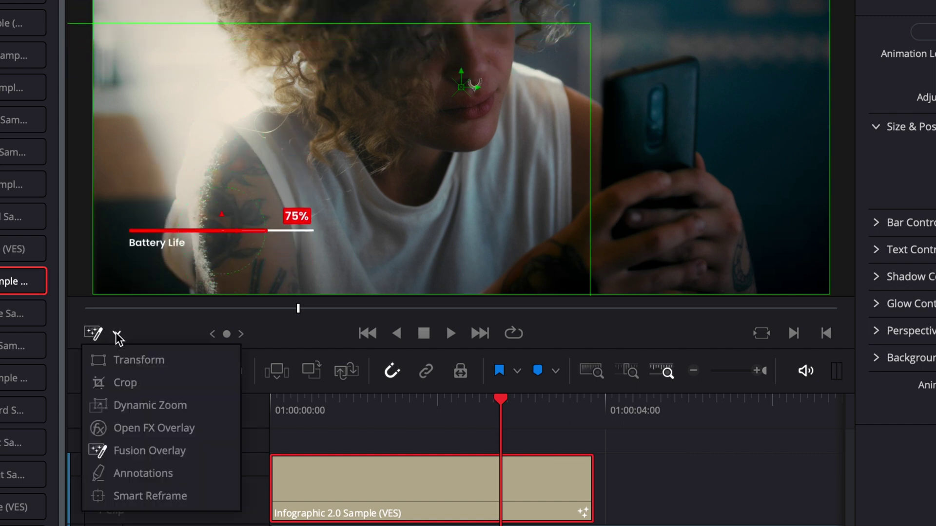
left_click(127, 361)
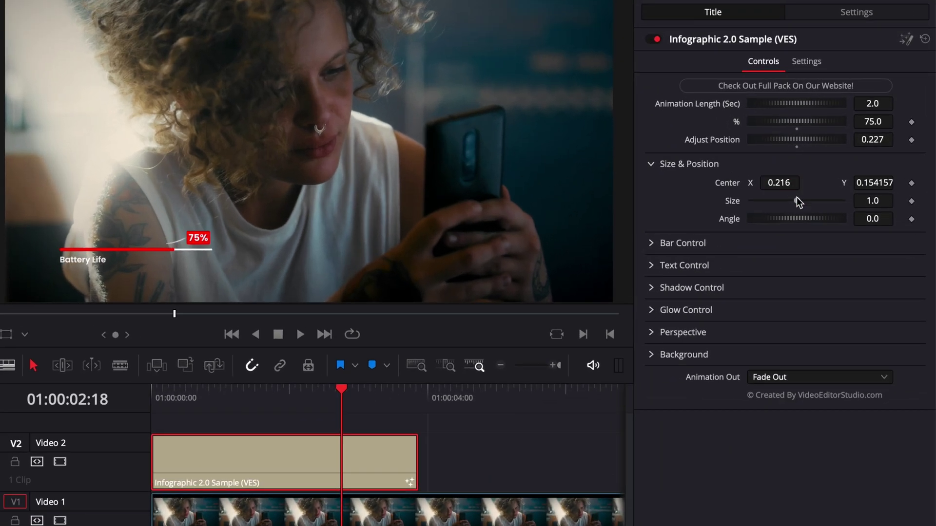
left_click_drag(832, 211, 803, 201)
left_click(651, 164)
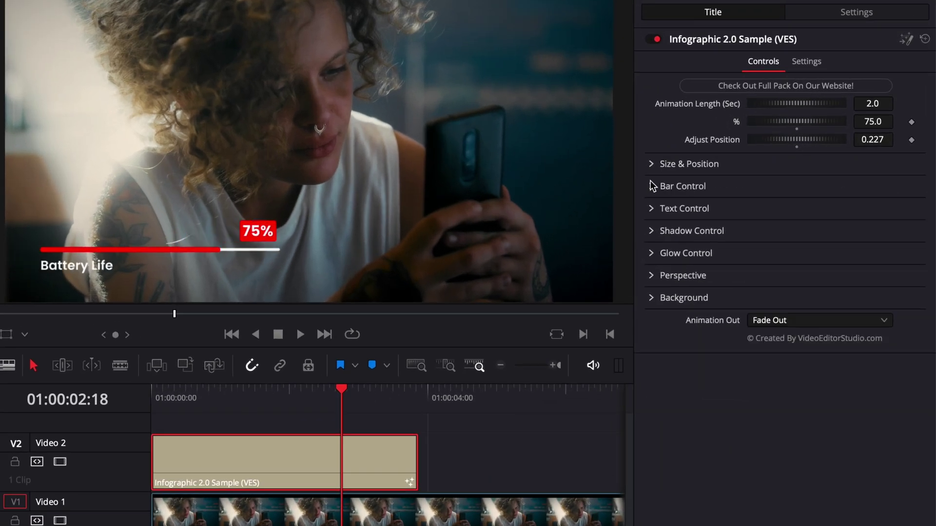
Step: Set the bar's Border Width to -0.002 to keep a thin white track
left_click(651, 187)
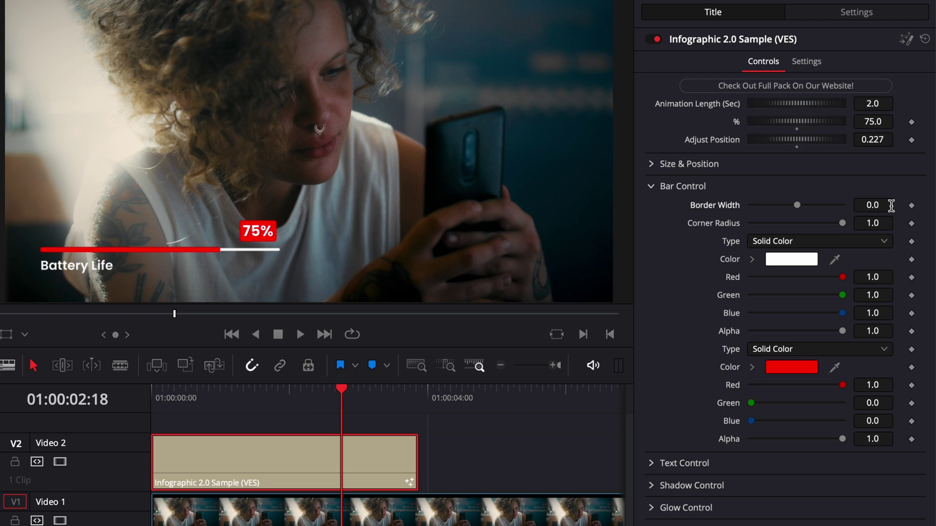
left_click_drag(891, 205, 832, 219)
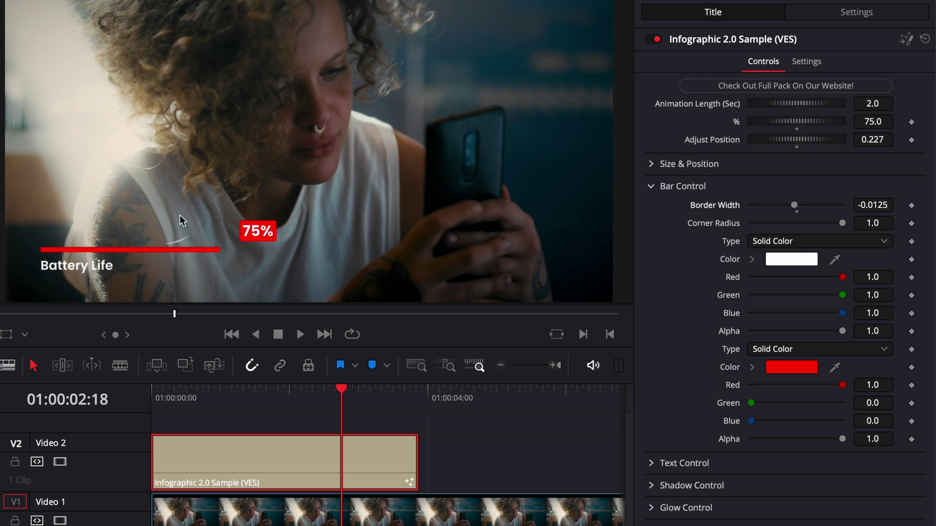
mouse_move(884, 205)
left_mouse_down()
mouse_move(869, 205)
mouse_move(883, 205)
left_mouse_up()
left_click_drag(843, 222, 86, 276)
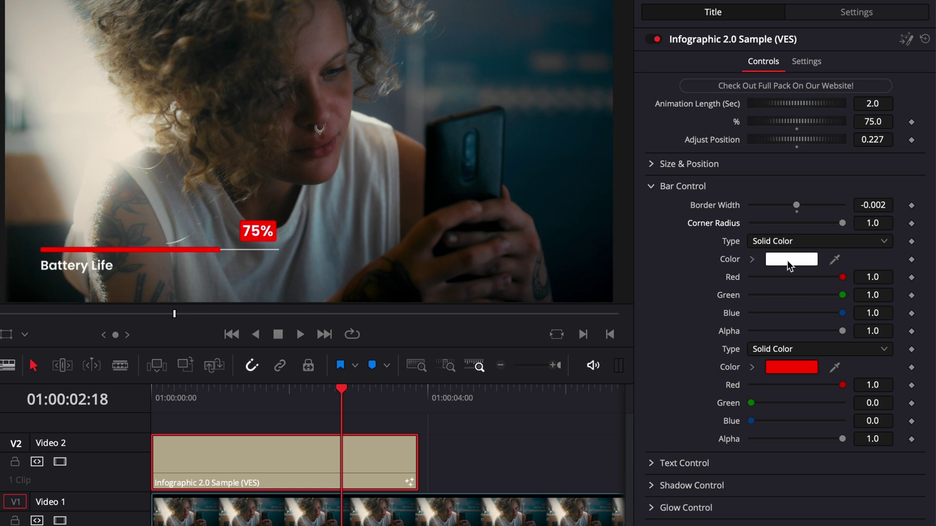
Step: Give the bar a Gradient fill running from purple to red
left_click(808, 355)
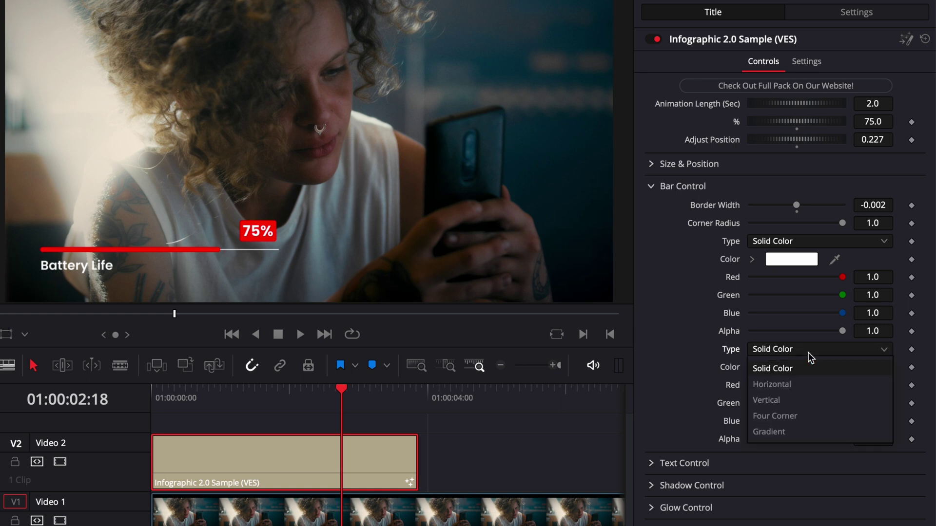
left_click(781, 427)
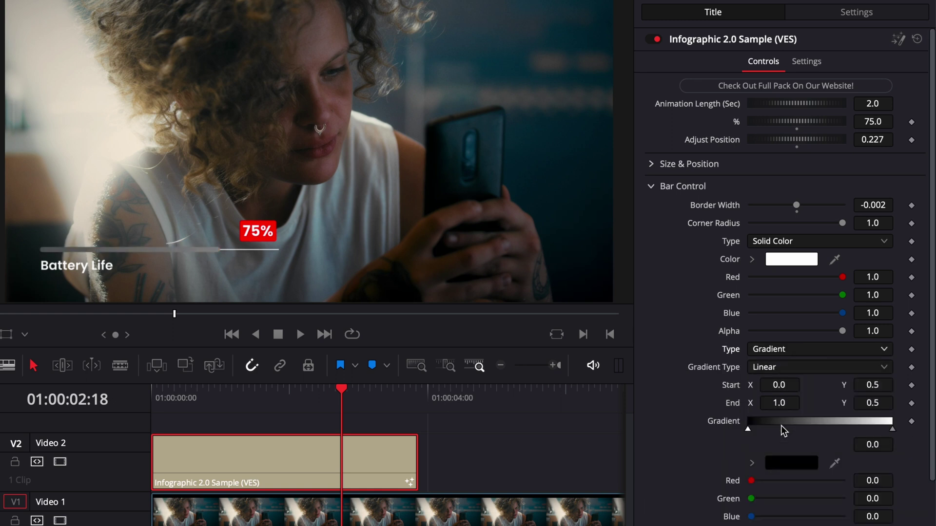
left_click(791, 463)
left_click(477, 229)
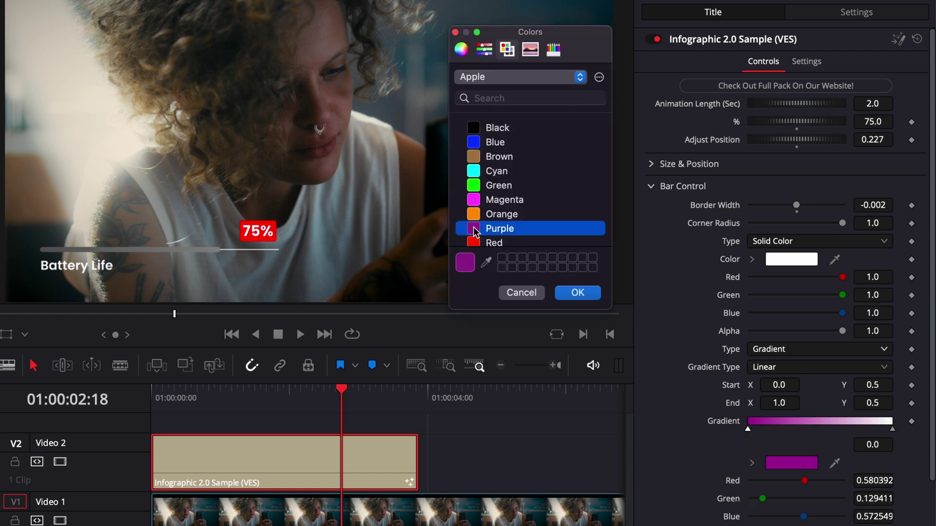
left_click(576, 292)
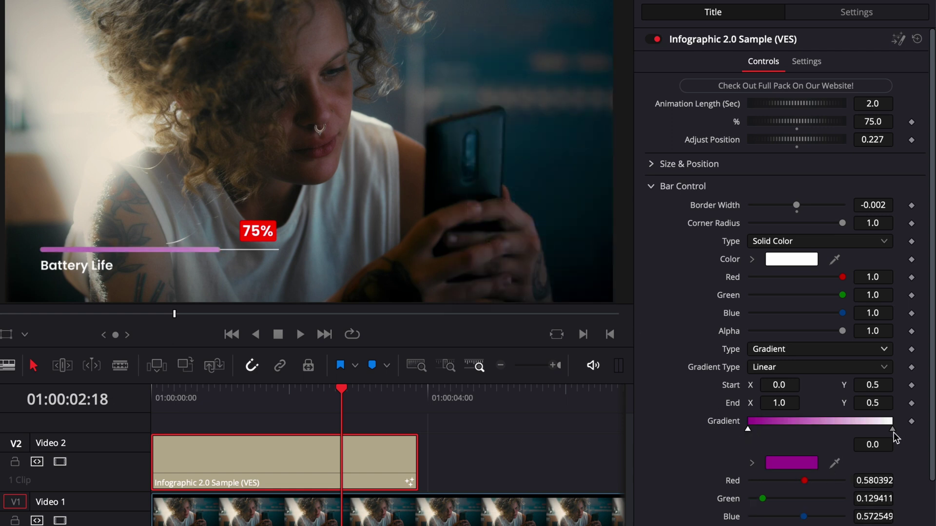
left_click(893, 431)
left_click(791, 463)
left_click(474, 205)
left_click(577, 292)
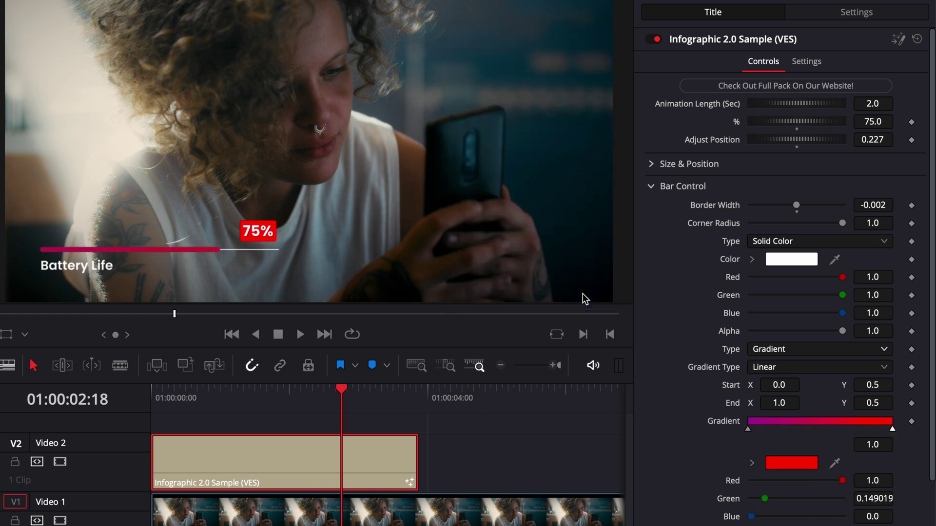
Step: Reposition the gradient's start and end points to angle it across the bar
left_click(25, 335)
left_click(68, 429)
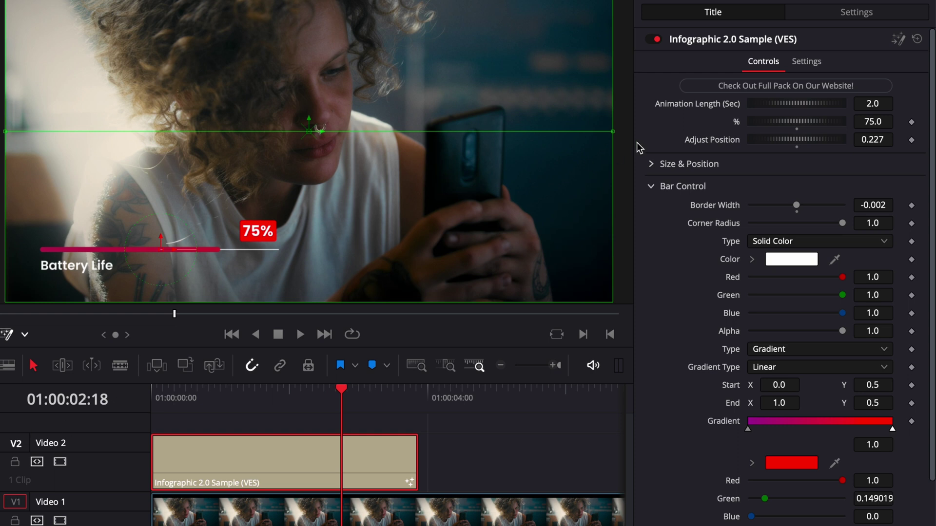
left_click(612, 132)
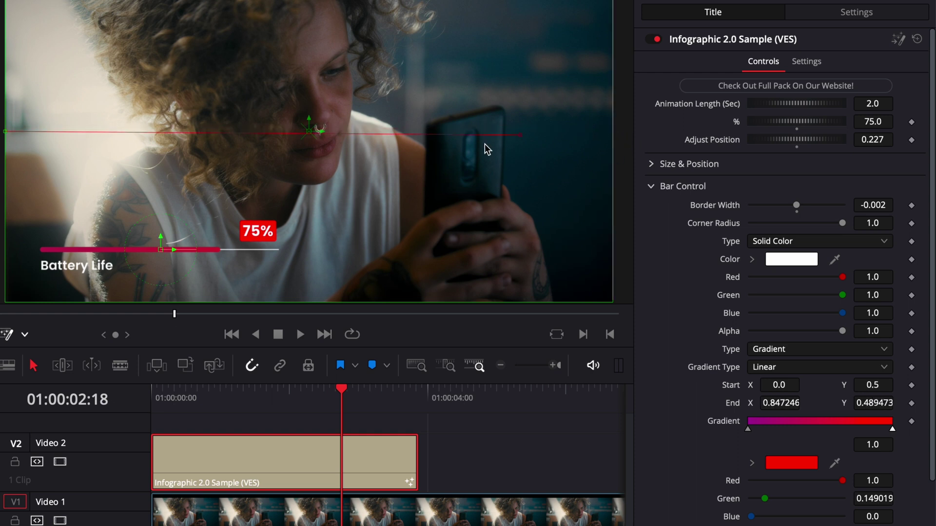
left_click_drag(444, 162, 281, 242)
left_click_drag(5, 131, 208, 224)
left_click_drag(281, 242, 403, 194)
Step: Open the text styling settings and keep the Poppins font for the label
left_click(651, 186)
left_click(652, 209)
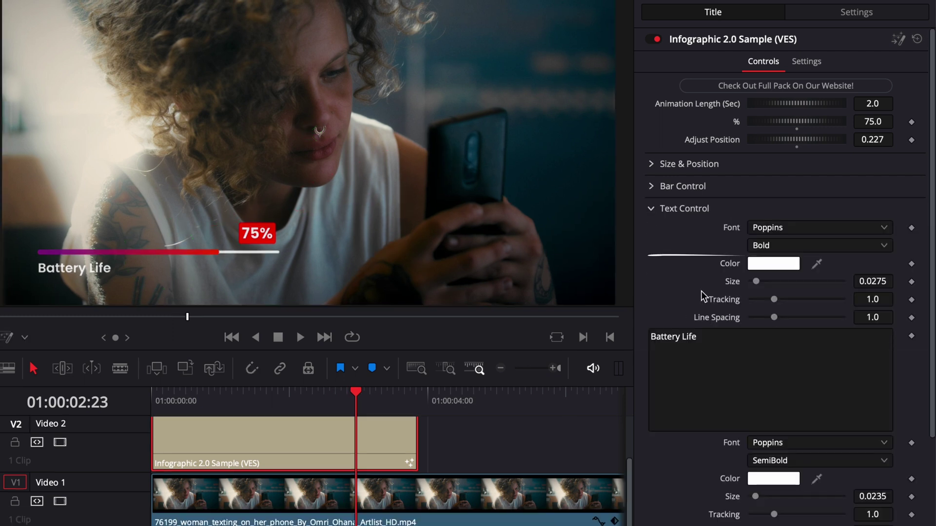
scroll(756, 215, "down", 1)
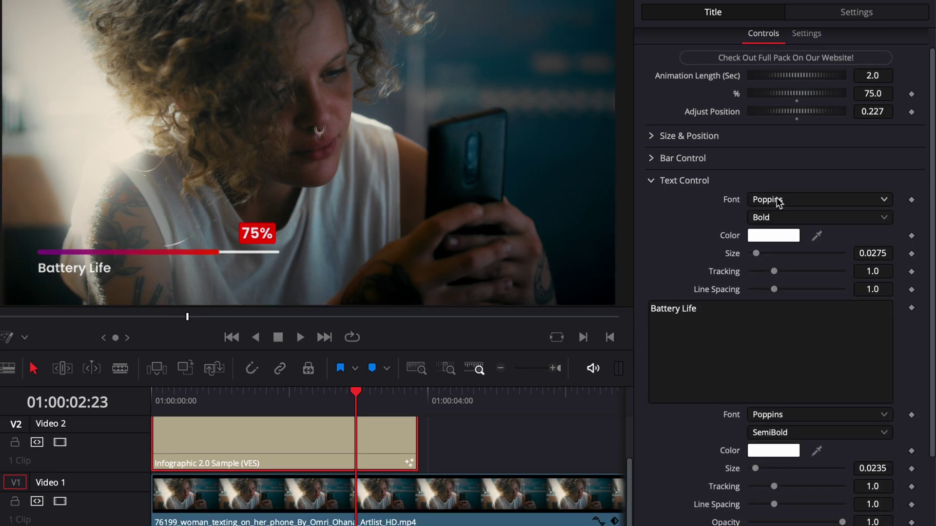
left_click(779, 200)
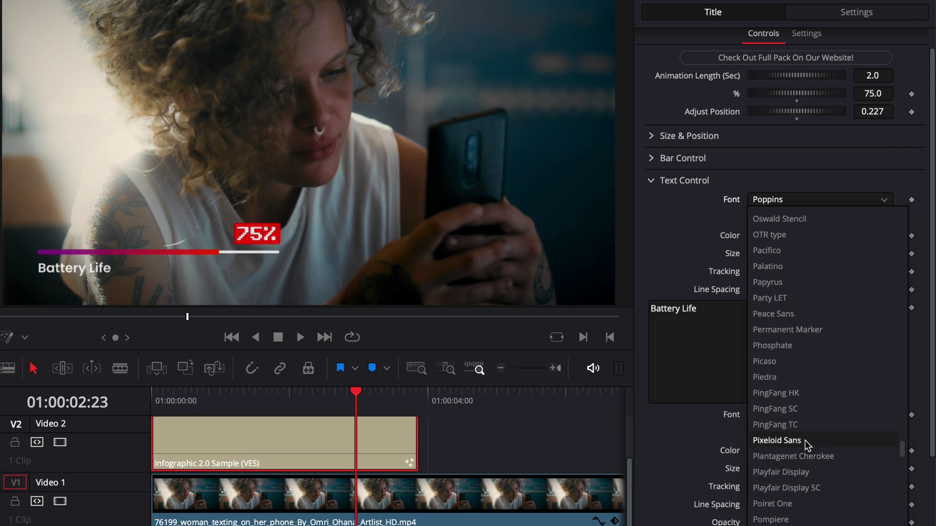
left_click(680, 242)
Step: Try a yellow text colour, revert to white, and set text size 0.0236
left_click(763, 236)
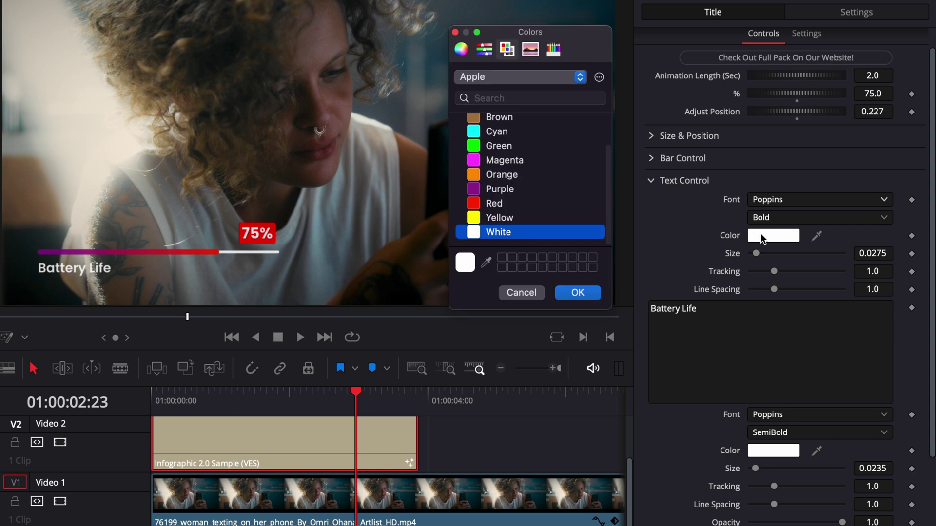
left_click(494, 204)
left_click(495, 218)
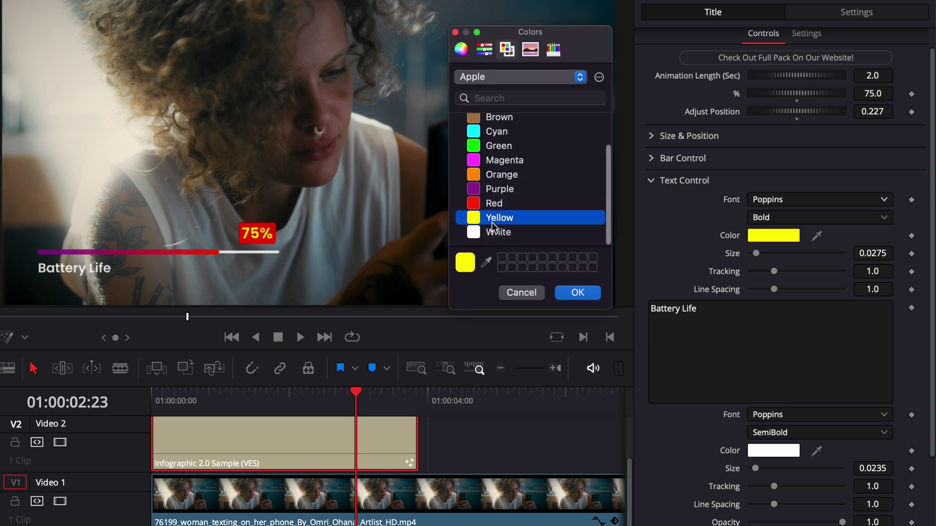
left_click(577, 293)
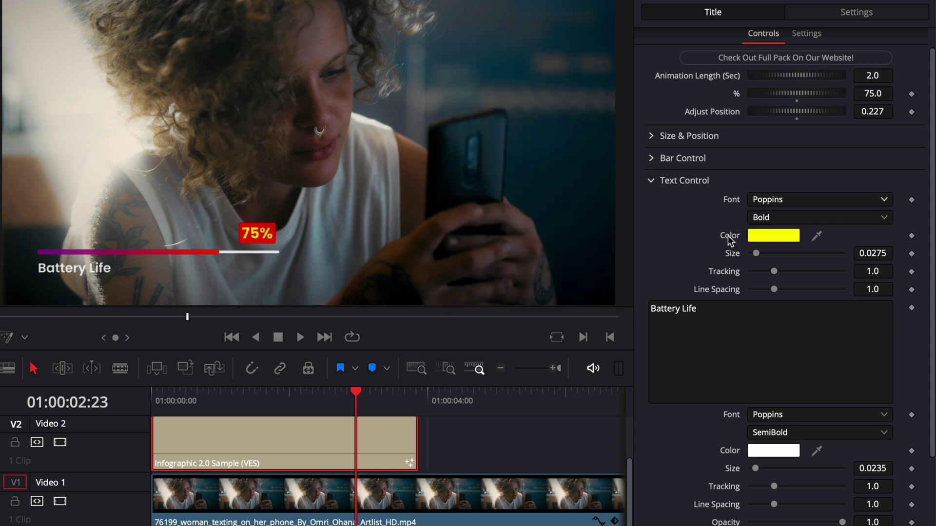
key("super+z")
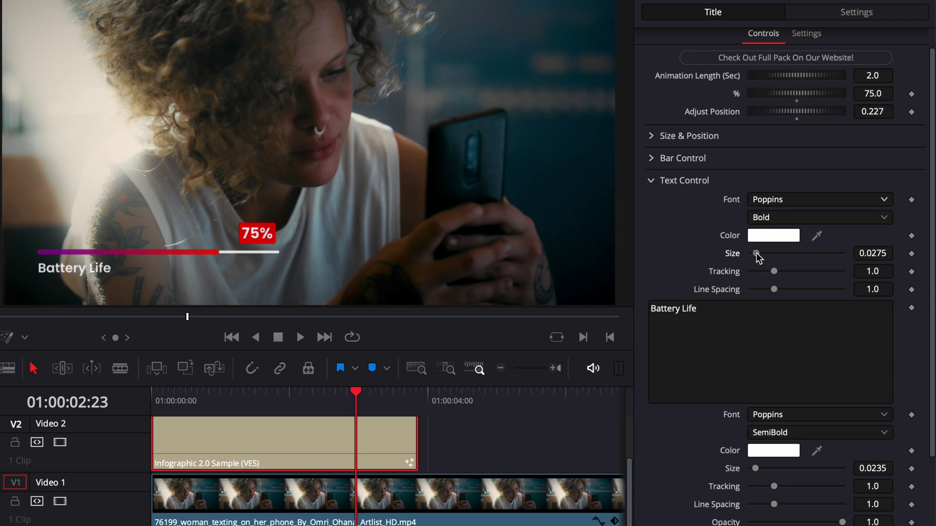
left_click_drag(758, 257, 758, 257)
scroll(683, 248, "down", 1)
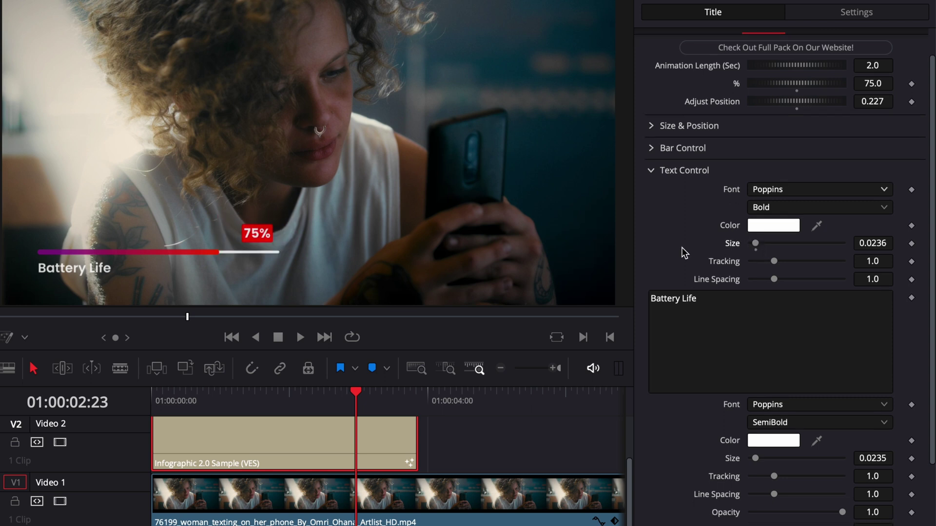
scroll(682, 248, "down", 2)
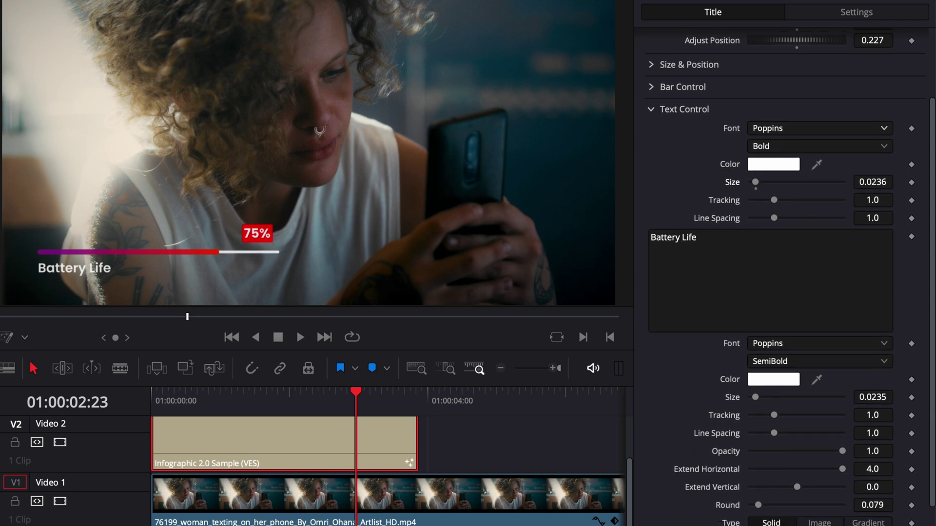
Step: Try a purple 75% badge colour, then revert it to red
left_click(773, 164)
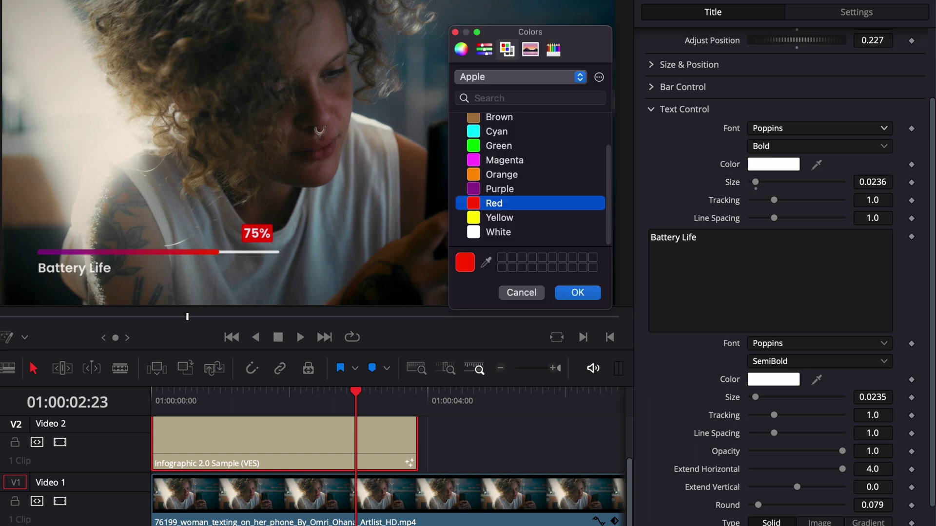
left_click(489, 191)
left_click(578, 292)
scroll(782, 424, "down", 3)
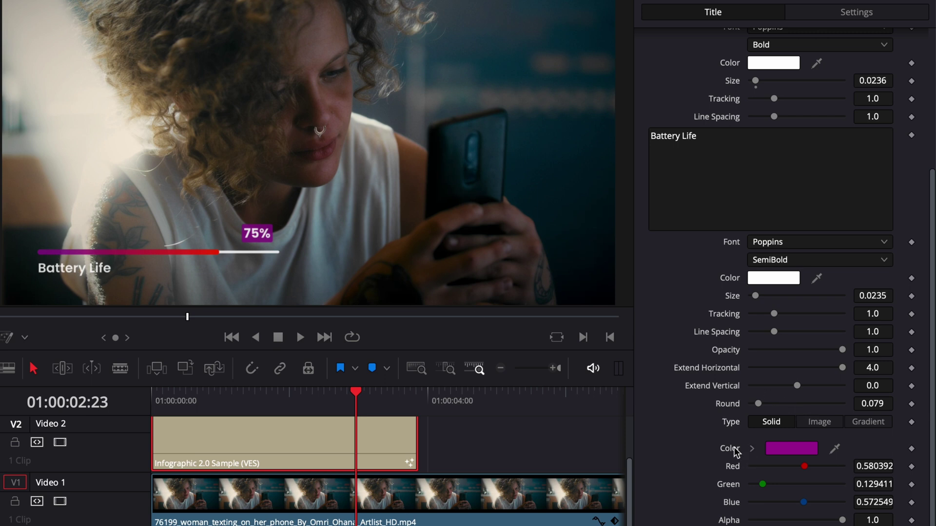
key("super+z")
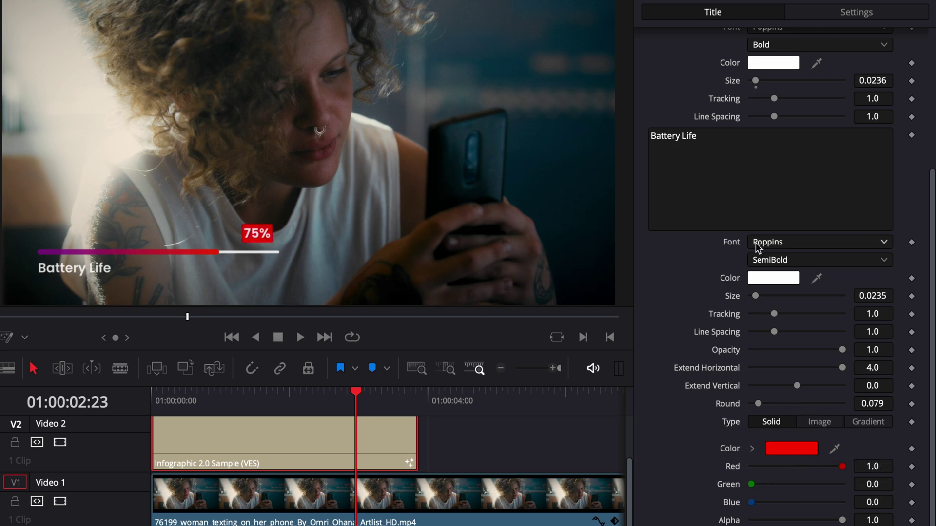
Step: Set shadow strength 0.669, drop distance 0.0157, blur 0.339 and drop angle 26
scroll(687, 244, "up", 10)
left_click(662, 232)
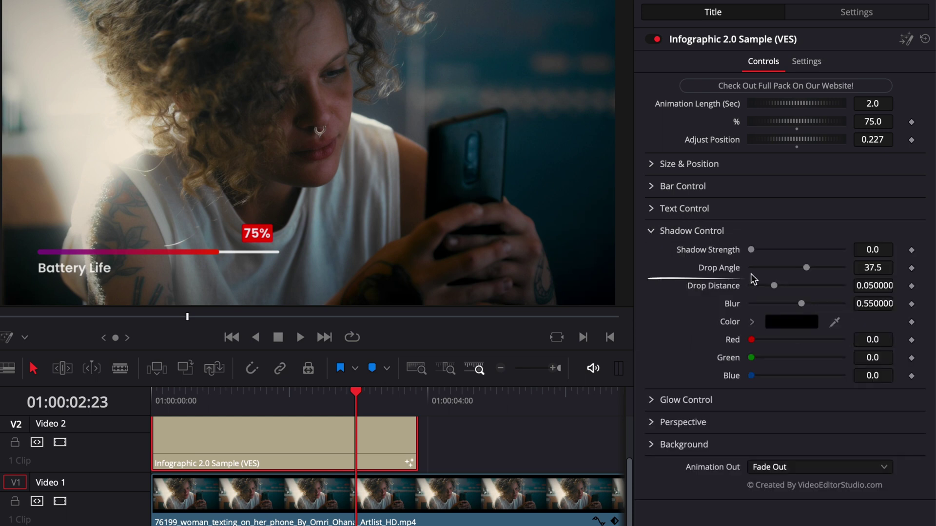
left_click_drag(752, 250, 848, 253)
mouse_move(775, 286)
left_mouse_down()
mouse_move(792, 286)
mouse_move(759, 285)
left_mouse_up()
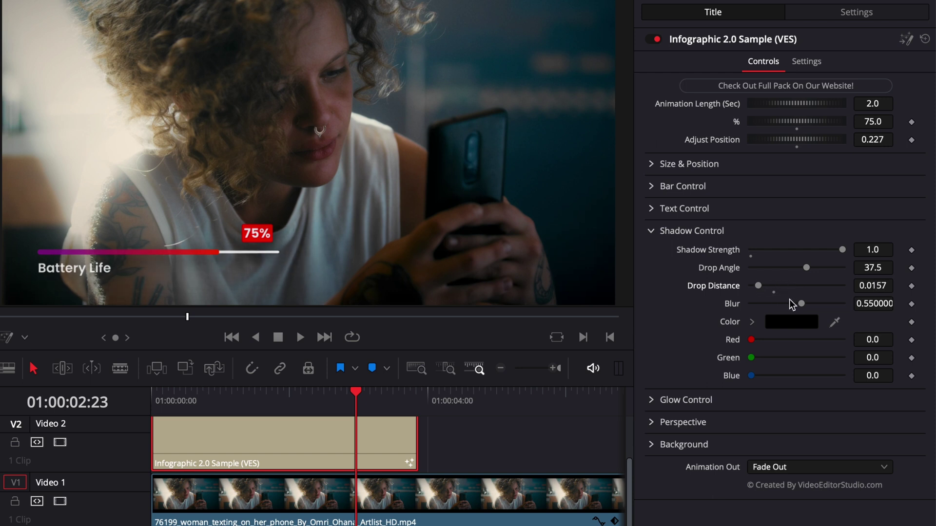
left_click_drag(801, 302, 782, 308)
left_click_drag(807, 270, 812, 250)
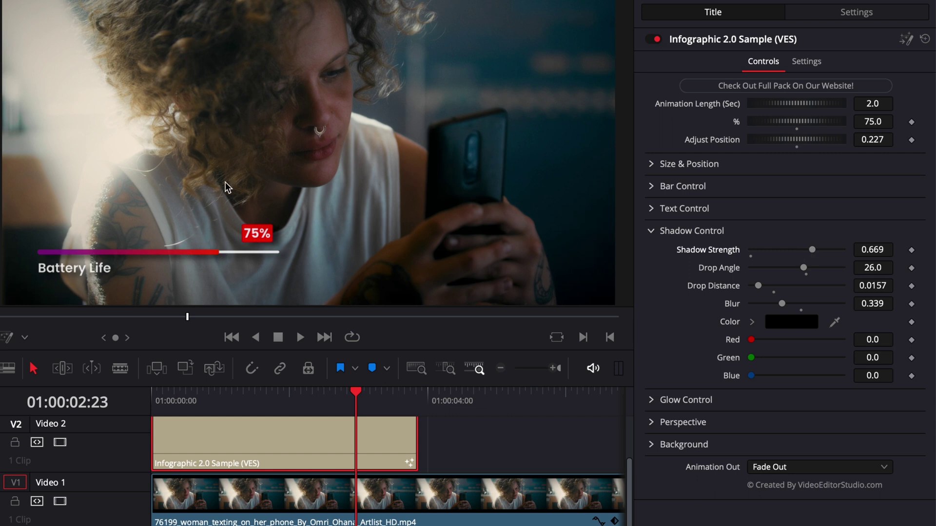
Step: Add a glow to the title by raising Glow Gain and Glow Size
left_click(651, 231)
left_click(651, 253)
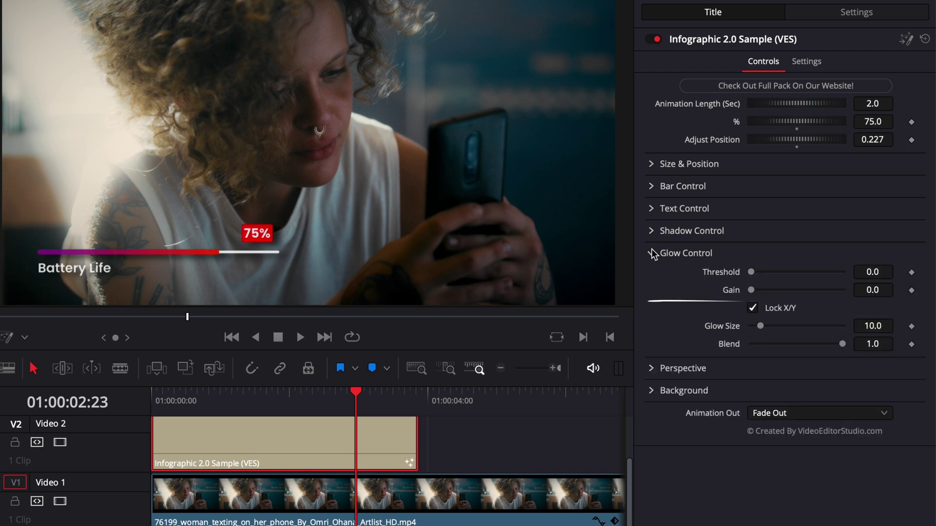
left_click_drag(751, 291, 768, 291)
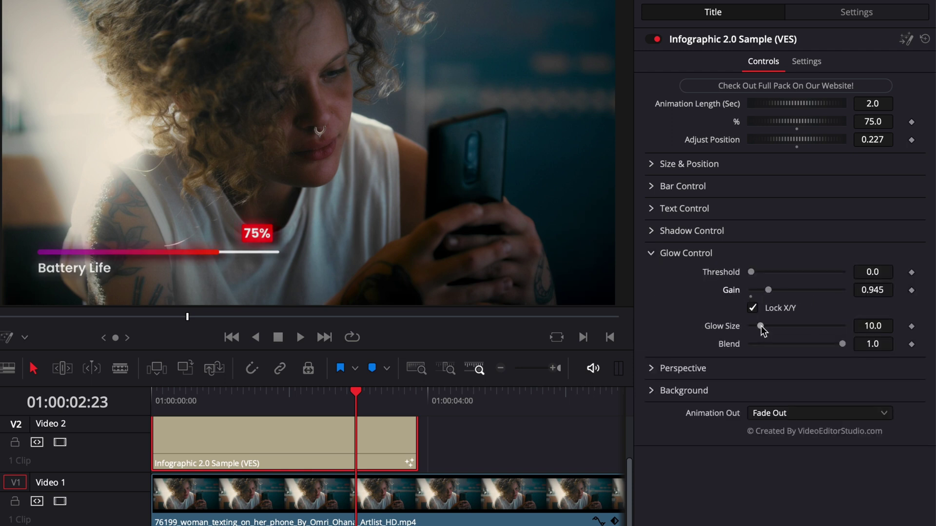
mouse_move(761, 326)
left_mouse_down()
mouse_move(817, 332)
mouse_move(759, 336)
left_mouse_up()
left_click(652, 255)
Step: Tilt the title in 3D with Perspective Y 18.3 and X 10.4, then play from the start
left_click(653, 277)
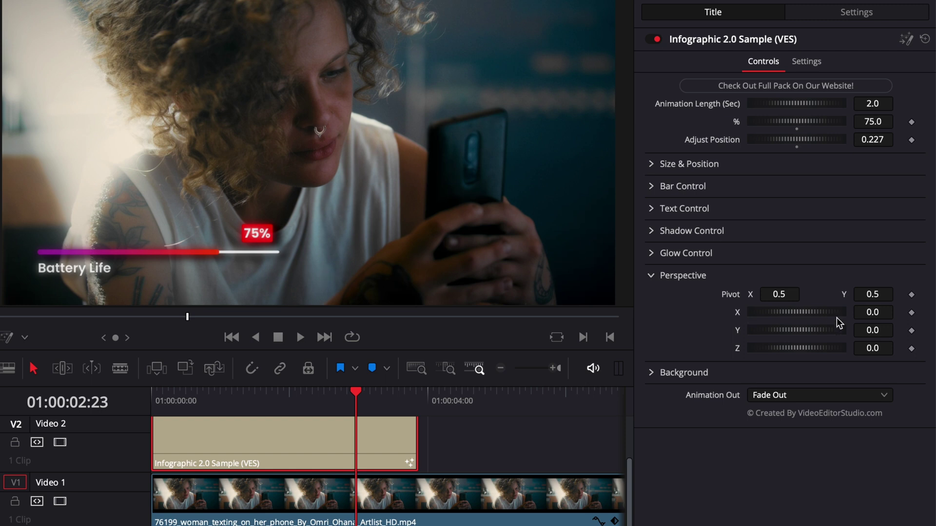
left_click_drag(797, 329, 802, 330)
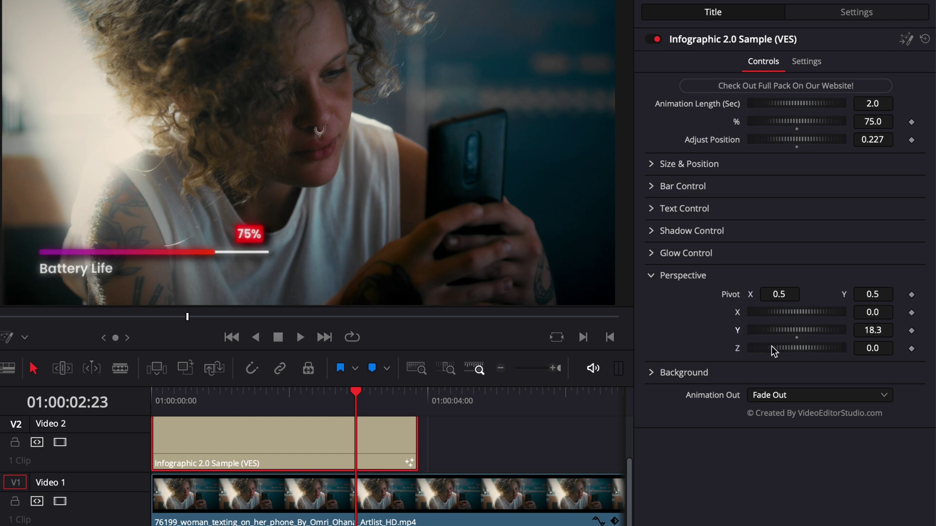
left_click_drag(779, 313, 785, 327)
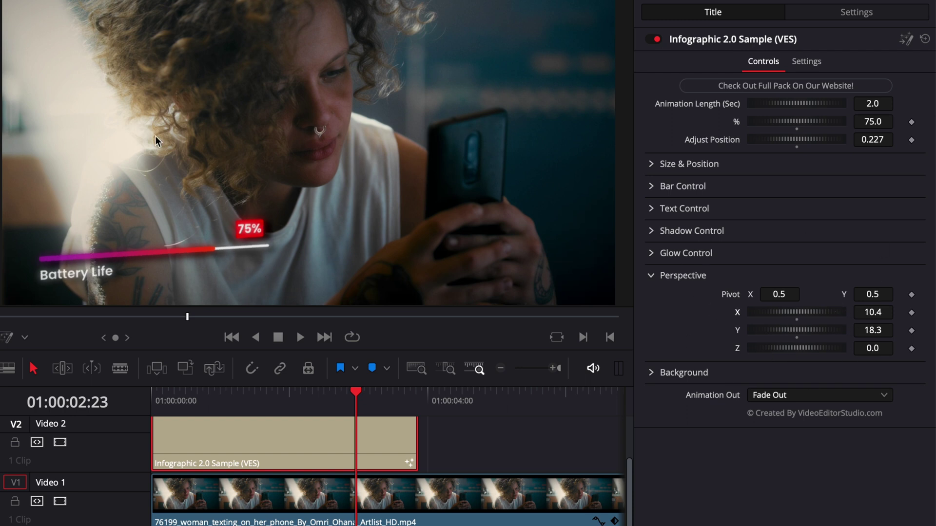
scroll(147, 438, "up", 2)
left_click(152, 397)
key("space")
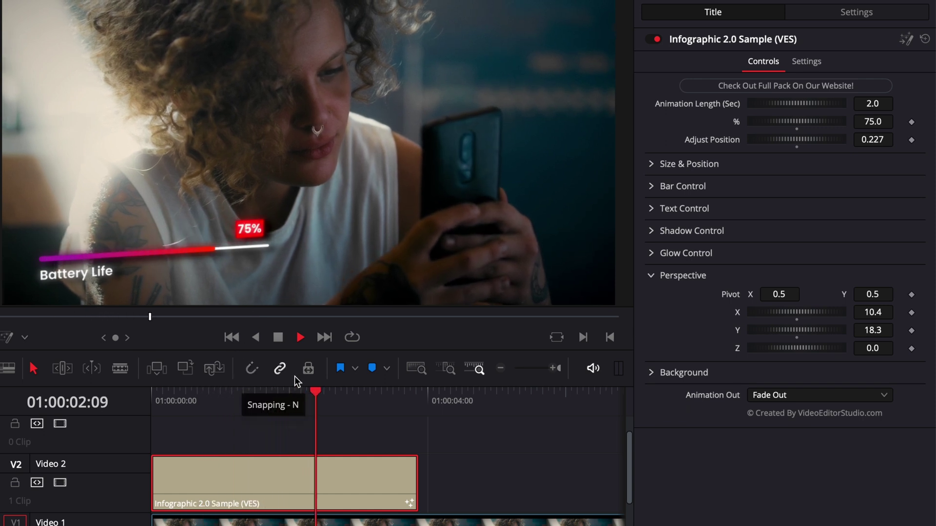
Step: Give the background band Center Y -0.212, Soft Edge 0.0583 and Opacity 0.669
key("space")
left_click(655, 276)
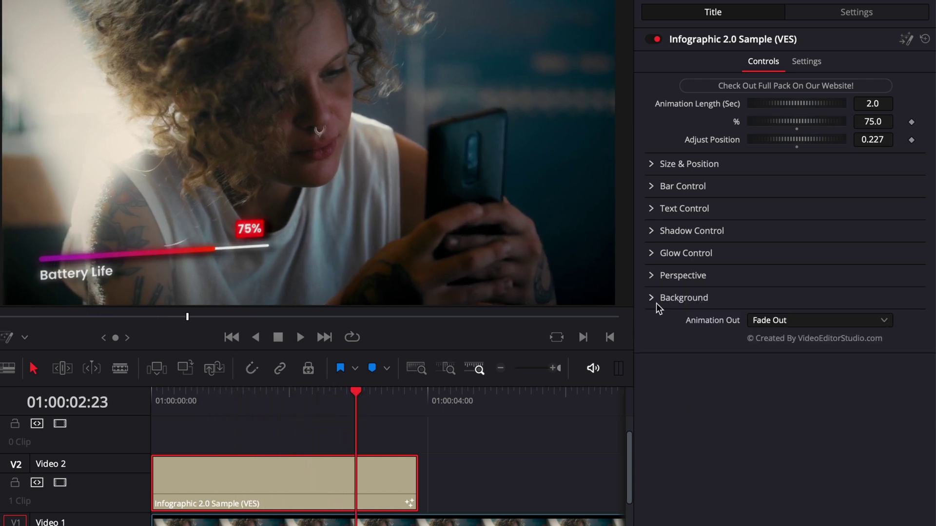
left_click(652, 298)
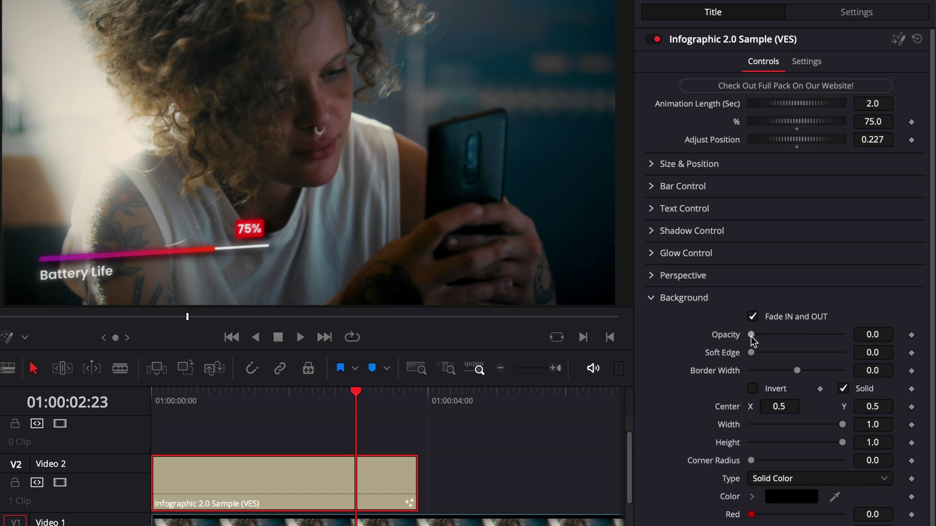
left_click_drag(751, 336, 781, 340)
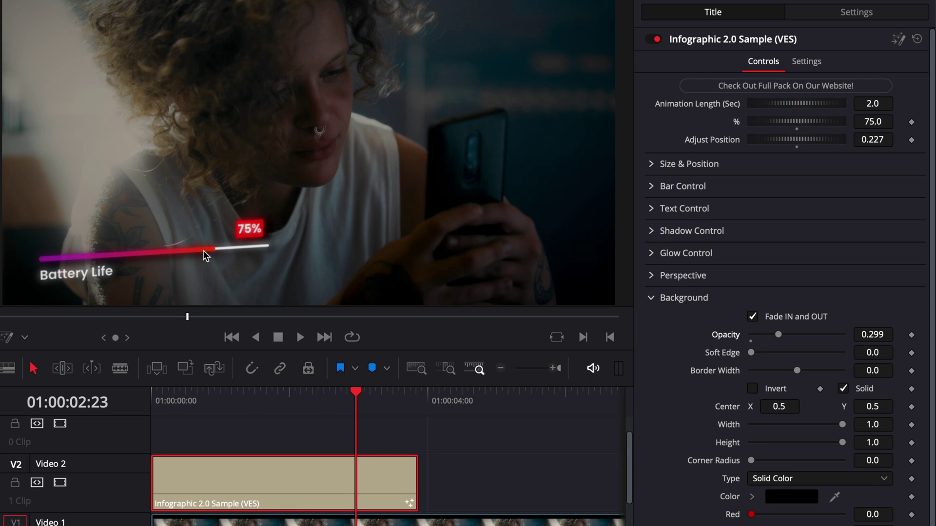
mouse_move(878, 410)
left_mouse_down()
mouse_move(843, 409)
mouse_move(881, 413)
left_mouse_up()
left_click_drag(750, 352, 777, 353)
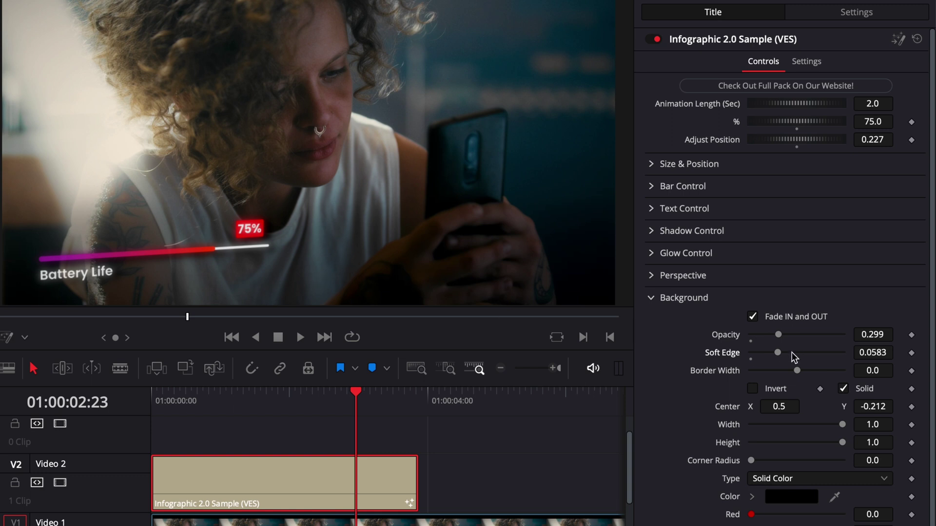
left_click_drag(778, 335, 813, 335)
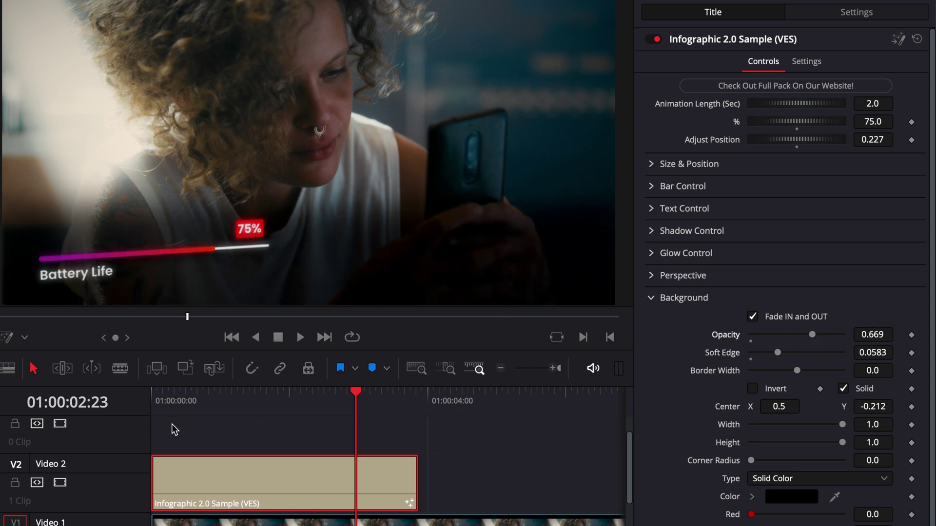
Step: Replay the title from 01:00:00:00 and turn off the background's Fade IN and OUT
left_click(156, 405)
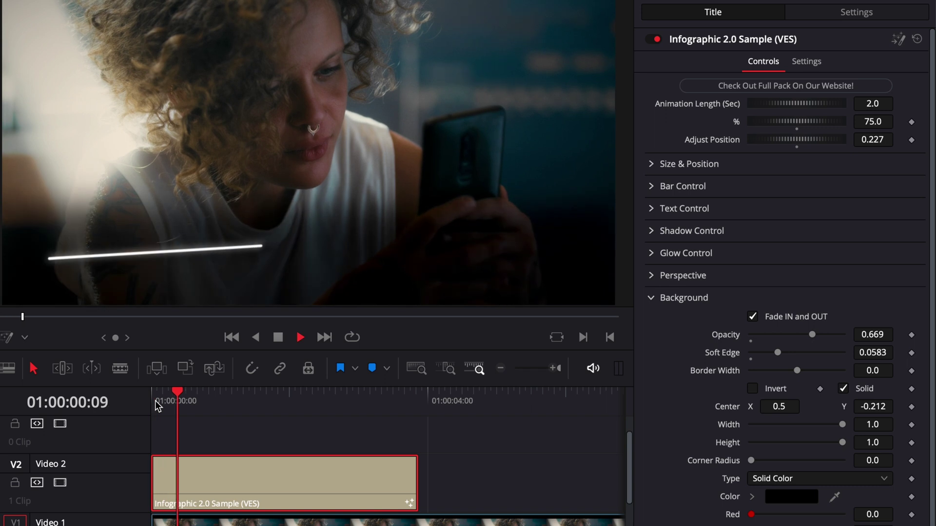
key("space")
left_click(156, 405)
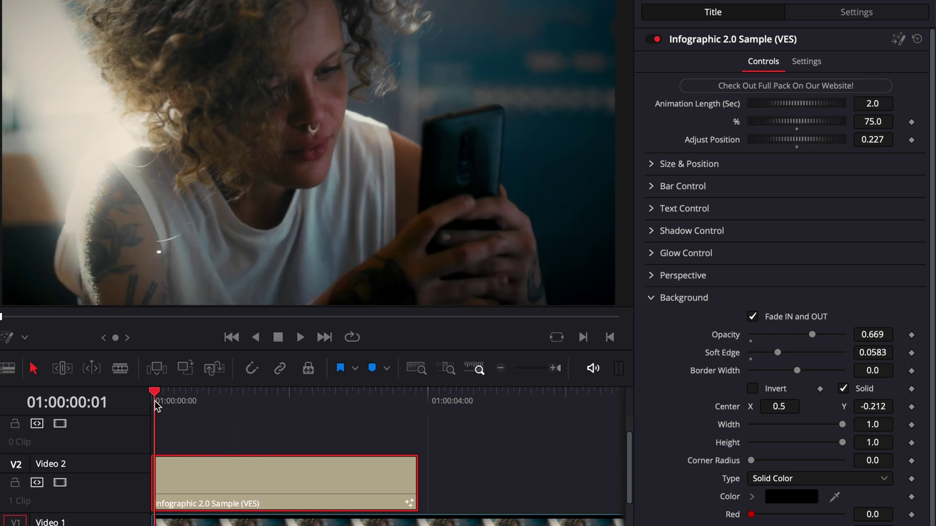
left_click(152, 405)
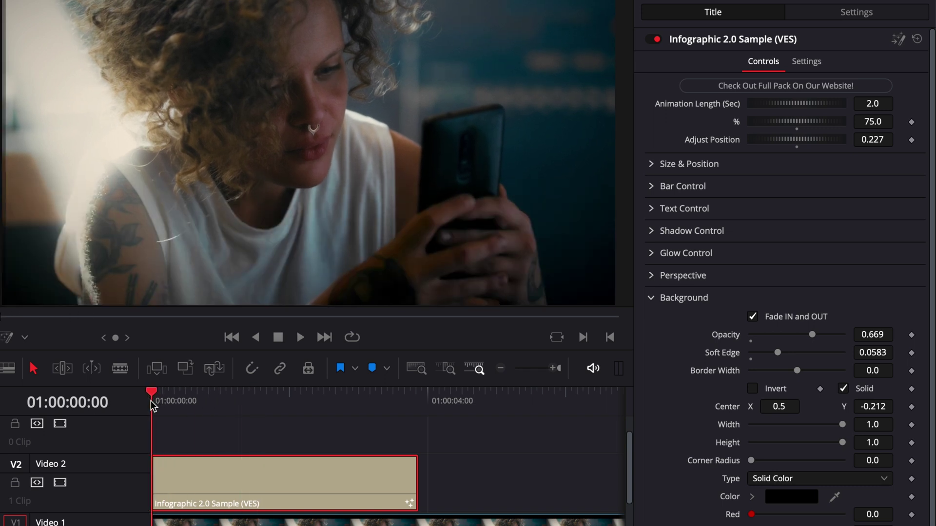
left_click(753, 317)
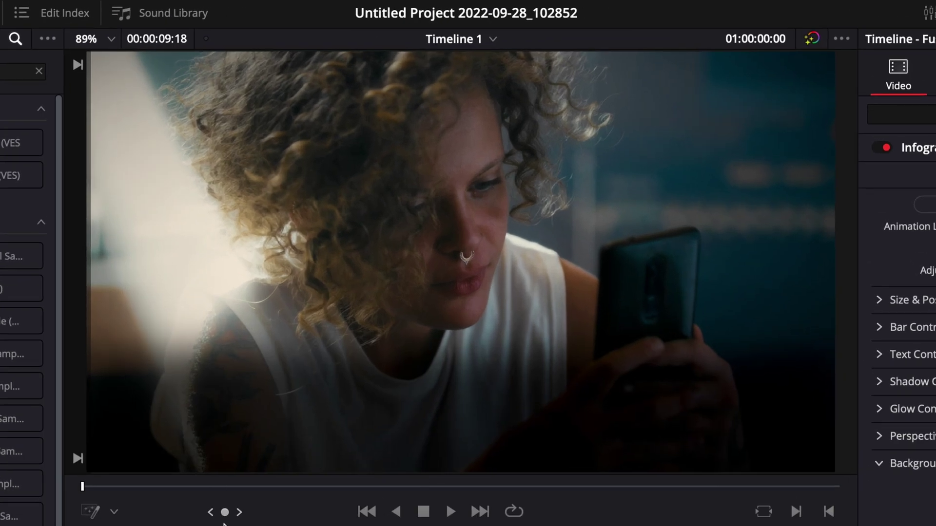
Step: Preview the title, then change its Animation Out from Fade Out to Pan Left
key("space")
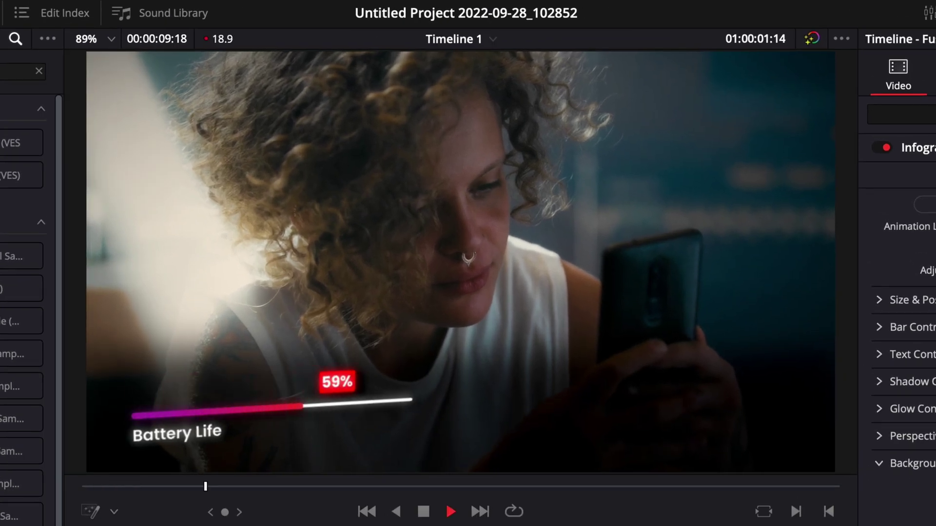
key("space")
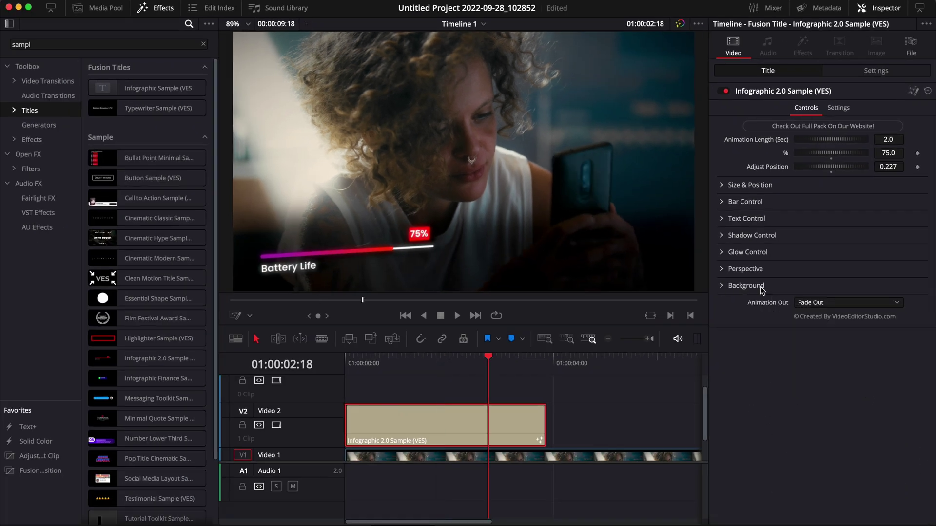
left_click(814, 302)
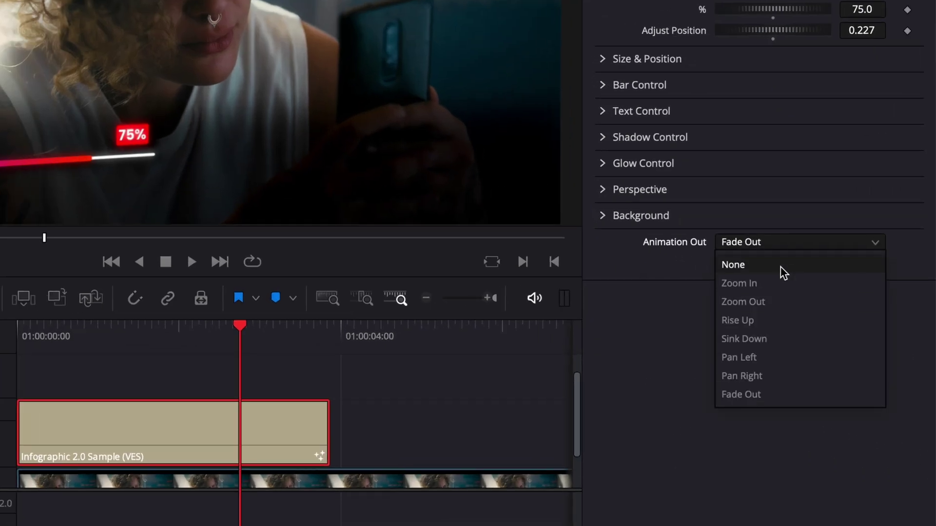
left_click(781, 267)
left_click(783, 242)
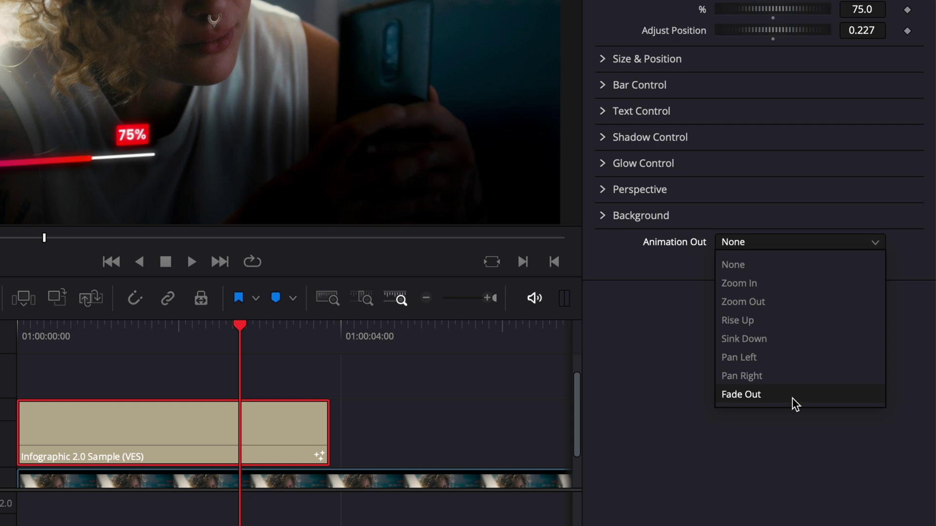
left_click(794, 364)
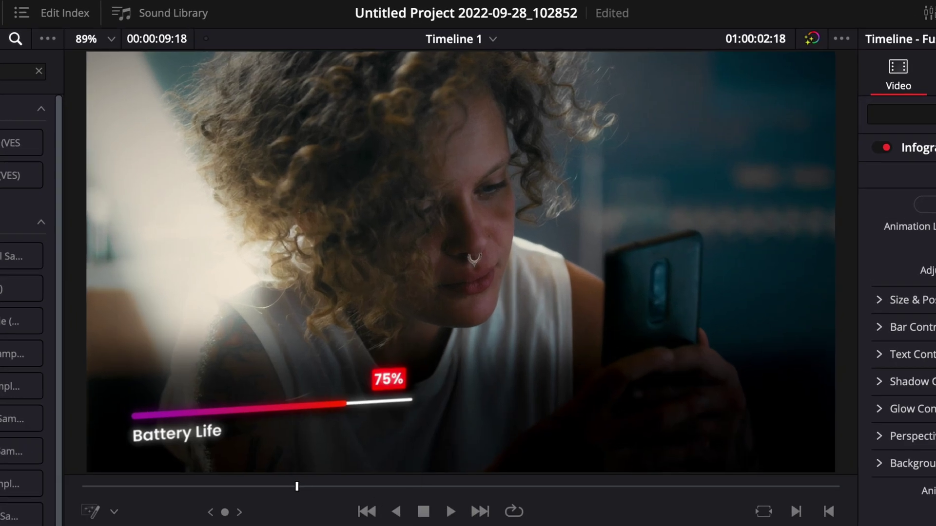
Step: Play the timeline to watch the Battery Life title exit with Pan Left
key("space")
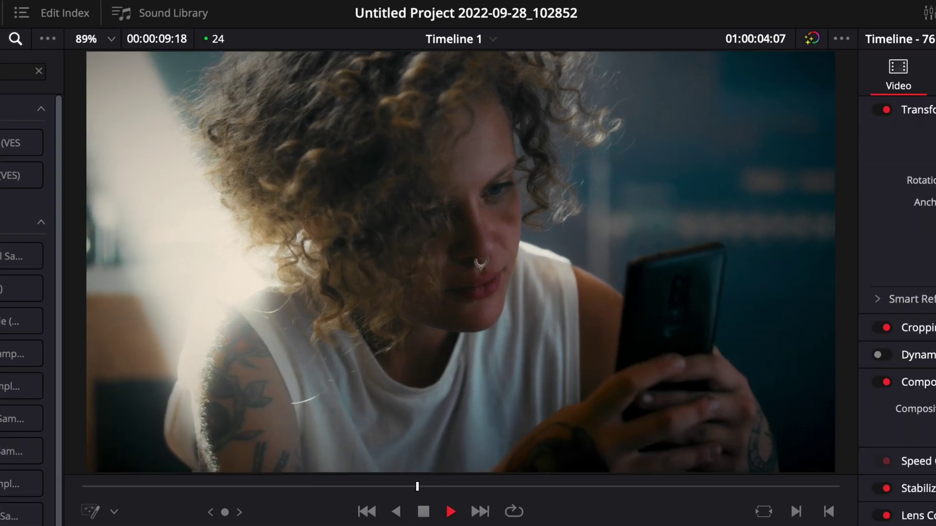